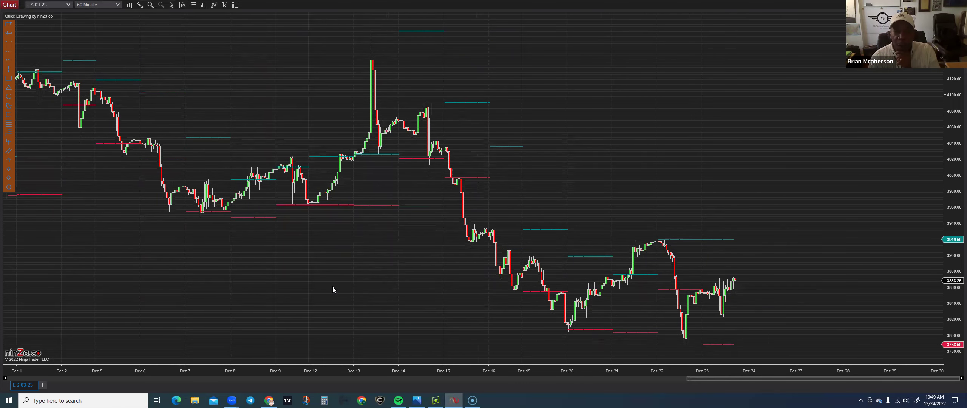
Step: Examine the December price swings and the daily high and low levels on the 60-minute ES 03-23 chart
{"action": "left_click_drag", "start_coordinate": [332, 289], "coordinate": [231, 320]}
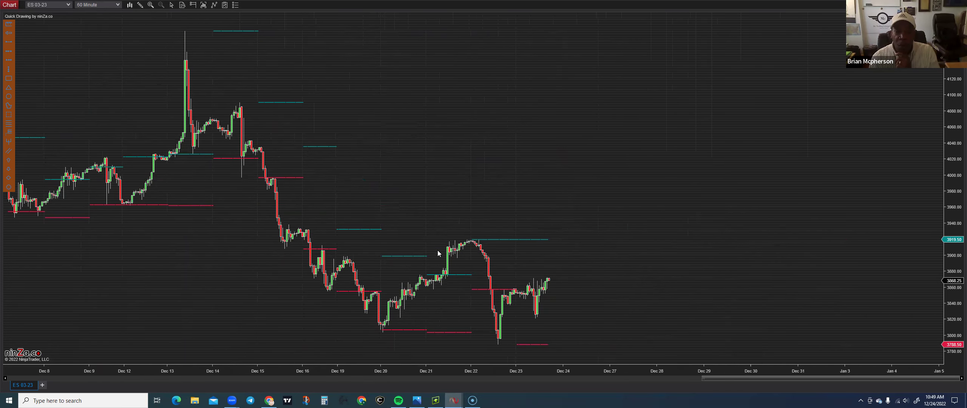
{"action": "left_click_drag", "start_coordinate": [523, 265], "coordinate": [595, 265]}
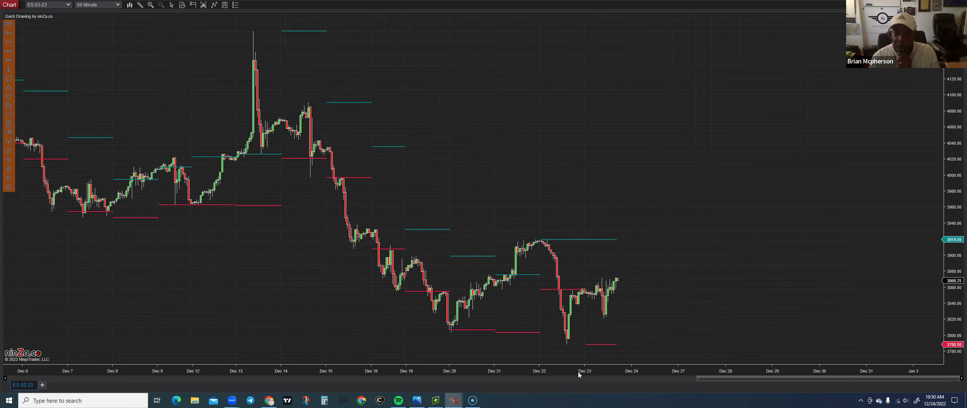
{"action": "scroll", "coordinate": [480, 378], "scroll_direction": "up", "scroll_amount": 6}
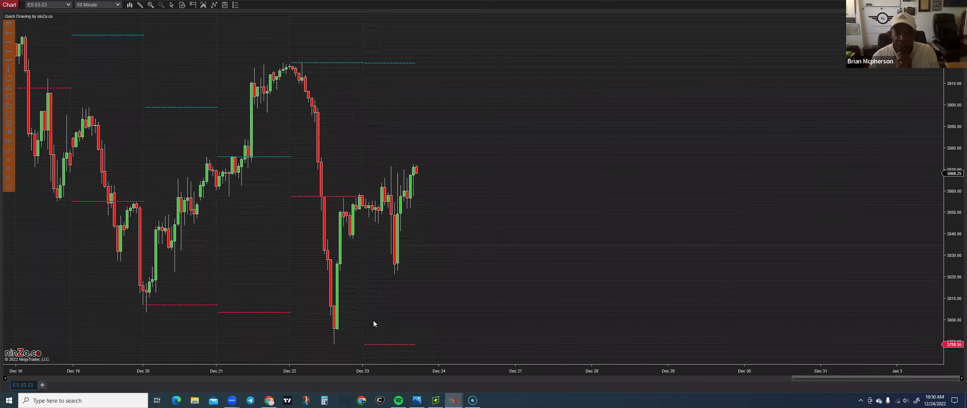
{"action": "left_click_drag", "start_coordinate": [470, 330], "coordinate": [372, 352]}
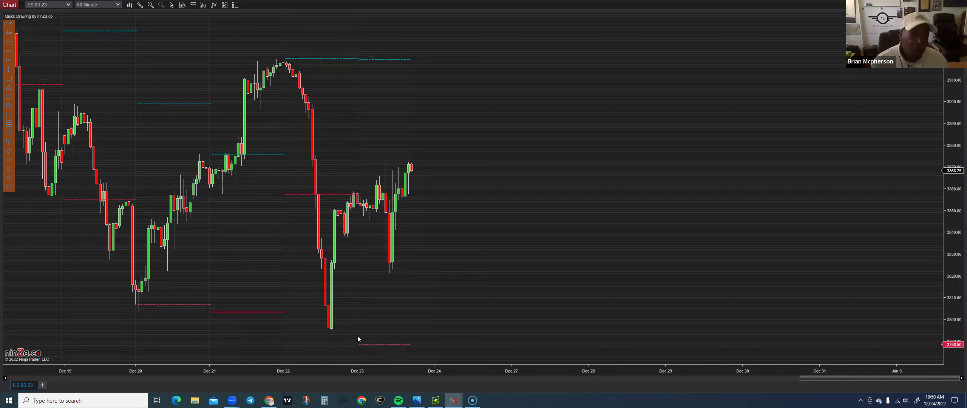
{"action": "scroll", "coordinate": [366, 320], "scroll_direction": "up", "scroll_amount": 3}
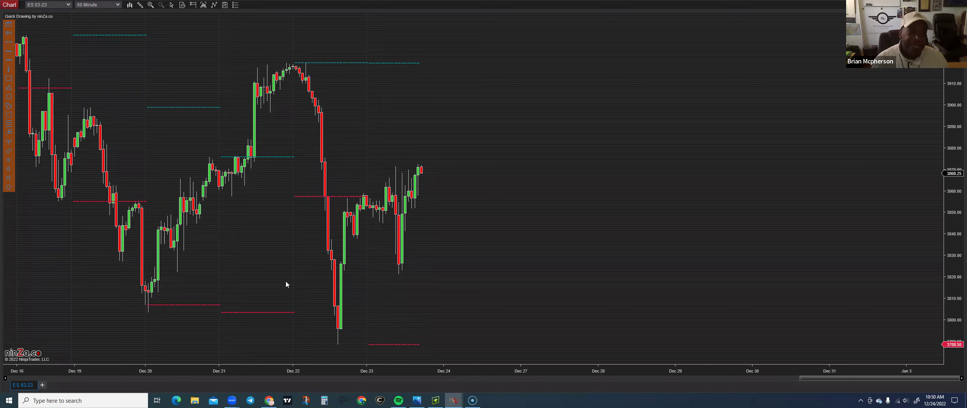
{"action": "scroll", "coordinate": [332, 296], "scroll_direction": "up", "scroll_amount": 5}
{"action": "scroll", "coordinate": [323, 297], "scroll_direction": "down", "scroll_amount": 5}
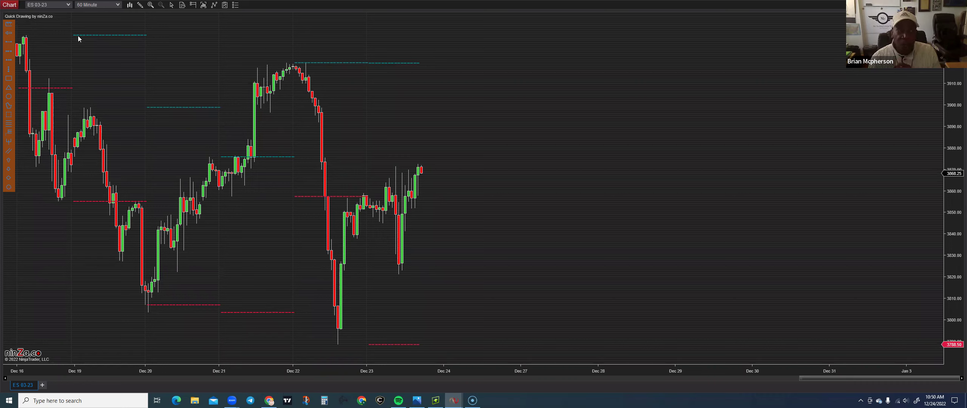
{"action": "left_click_drag", "start_coordinate": [181, 168], "coordinate": [178, 212]}
{"action": "left_click_drag", "start_coordinate": [281, 253], "coordinate": [252, 291]}
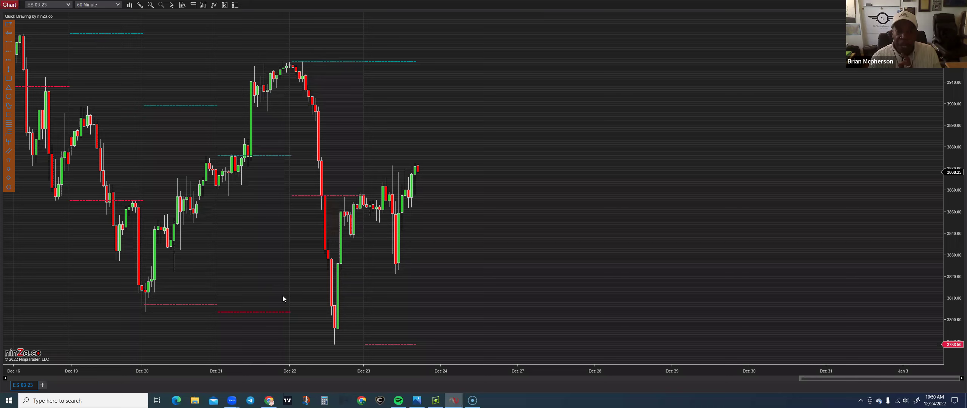
{"action": "left_click_drag", "start_coordinate": [283, 296], "coordinate": [310, 302]}
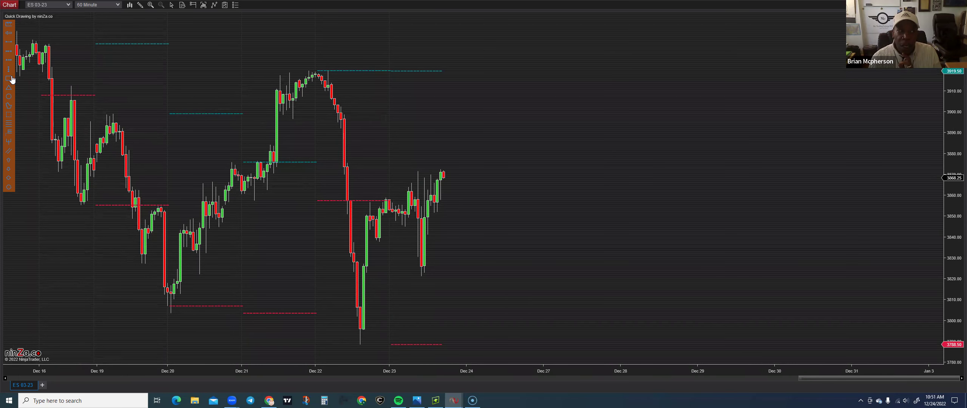
Step: Draw a thin rectangle zone along the Dec 22 swing high near 3920 and shift it earlier in time to start around Dec 20
{"action": "left_click", "coordinate": [306, 70]}
{"action": "left_click", "coordinate": [618, 70]}
{"action": "left_click", "coordinate": [648, 75]}
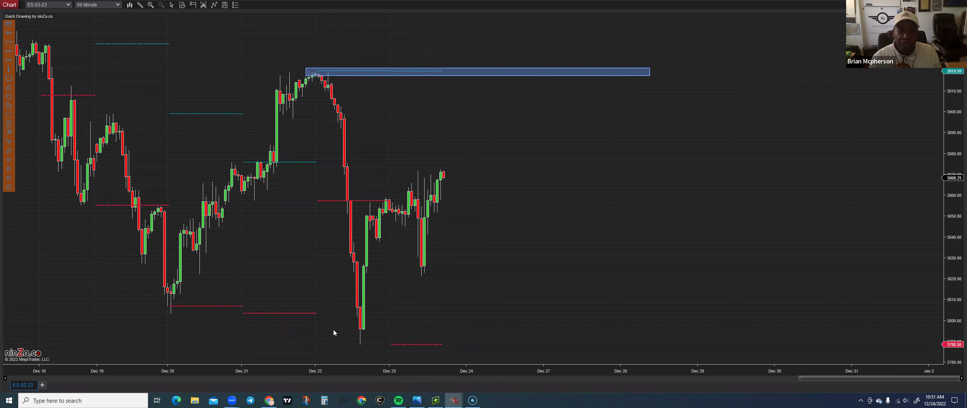
{"action": "left_click_drag", "start_coordinate": [357, 316], "coordinate": [335, 314]}
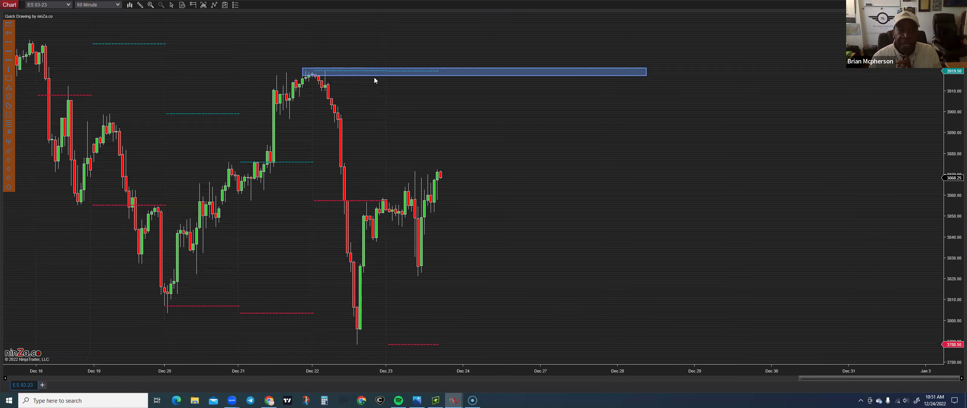
{"action": "left_click_drag", "start_coordinate": [374, 76], "coordinate": [250, 75]}
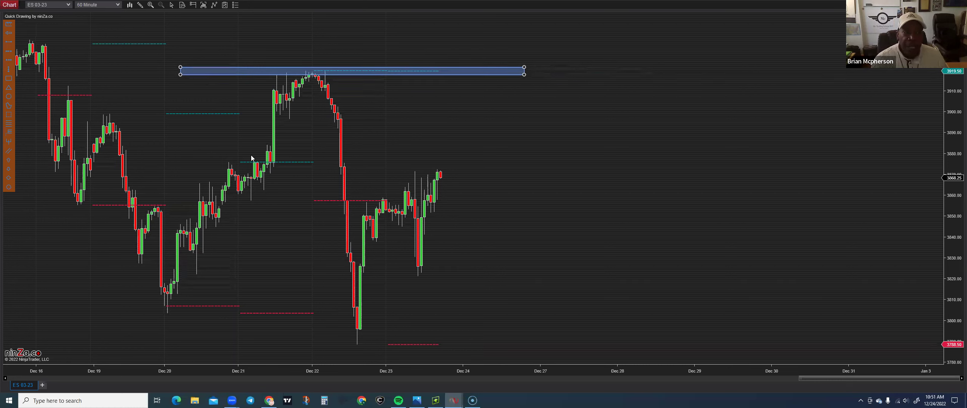
Step: Draw a rectangle zone over the Dec 20 low, from about 3811 down to 3803, extending past Dec 27
{"action": "left_click", "coordinate": [9, 78]}
{"action": "left_click_drag", "start_coordinate": [161, 297], "coordinate": [283, 308]}
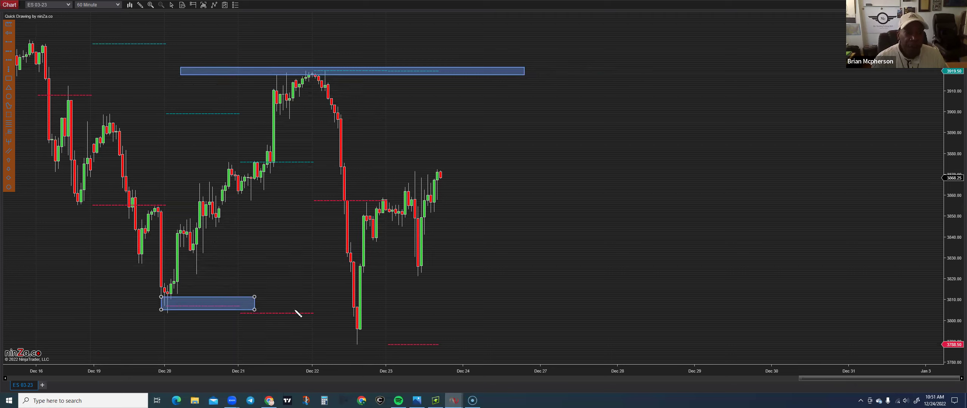
{"action": "left_click_drag", "start_coordinate": [405, 309], "coordinate": [577, 317]}
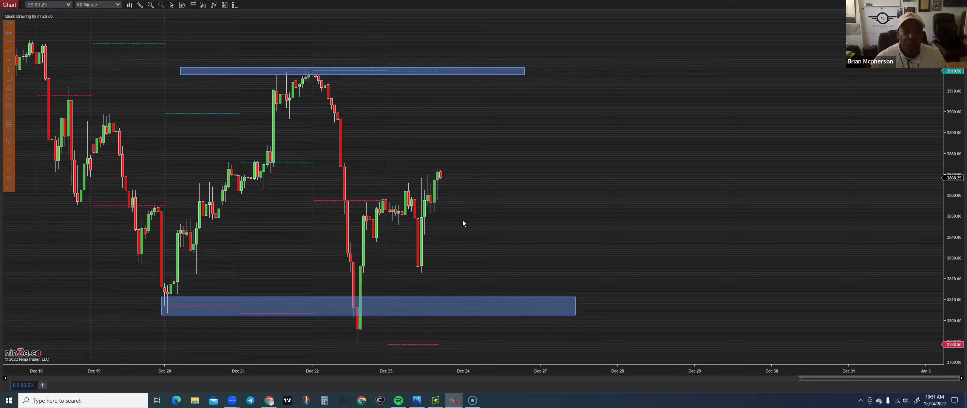
Step: Load the Demand zone template for the rectangle at the Dec 20 low and apply it
{"action": "double_click", "coordinate": [549, 298]}
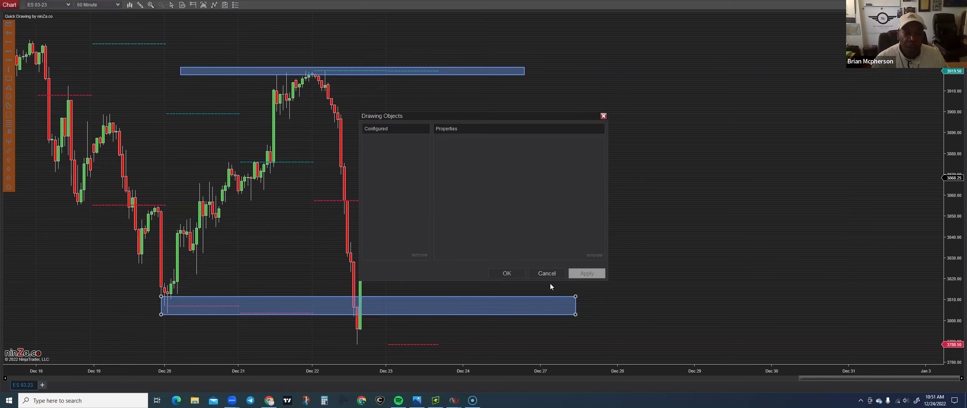
{"action": "left_click", "coordinate": [588, 255]}
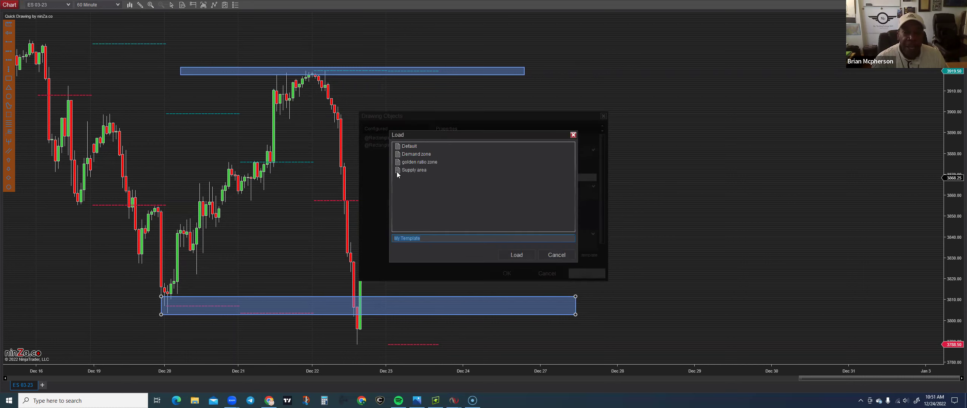
{"action": "double_click", "coordinate": [420, 162]}
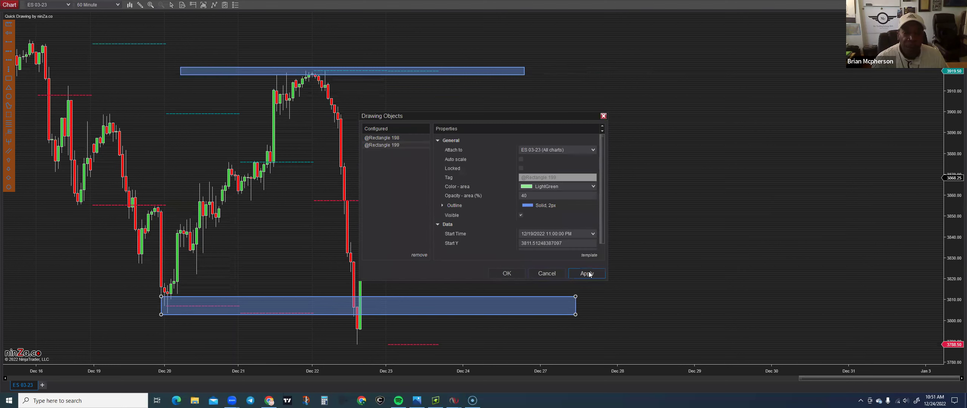
{"action": "key", "text": "Return"}
Step: Load the Supply area template for the rectangle at the Dec 22 high and apply it
{"action": "double_click", "coordinate": [487, 74]}
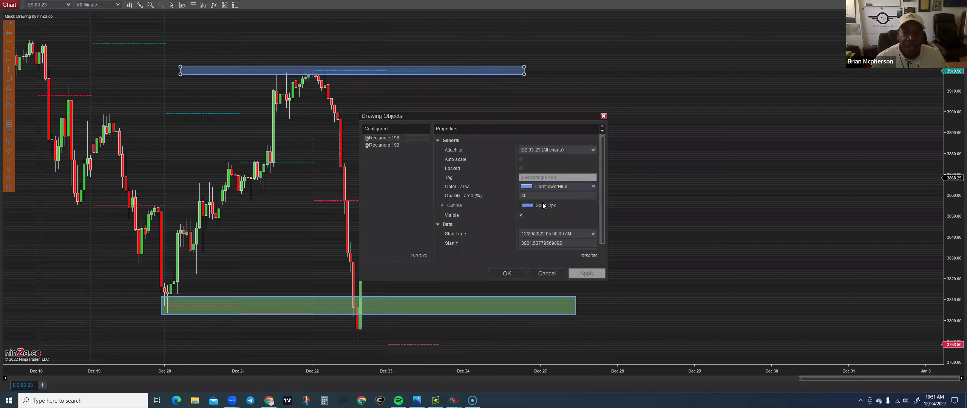
{"action": "left_click", "coordinate": [591, 186]}
{"action": "left_click", "coordinate": [497, 172]}
{"action": "left_click", "coordinate": [587, 256]}
{"action": "left_click", "coordinate": [569, 256]}
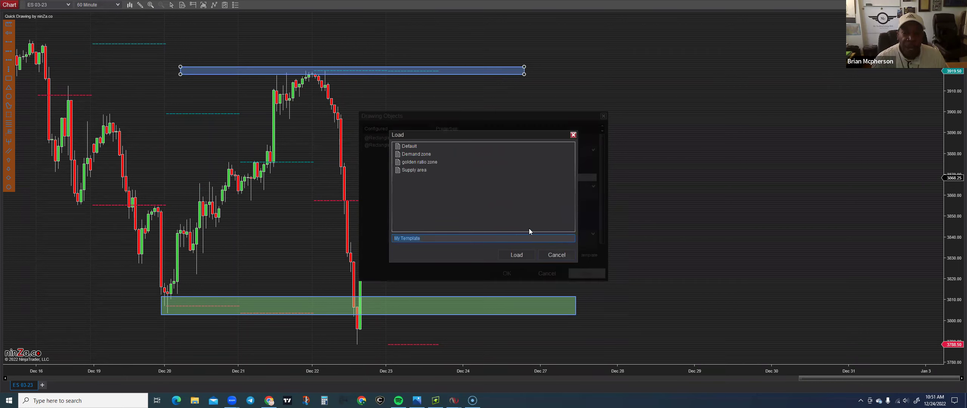
{"action": "double_click", "coordinate": [418, 170]}
{"action": "left_click", "coordinate": [586, 274]}
{"action": "left_click", "coordinate": [510, 272]}
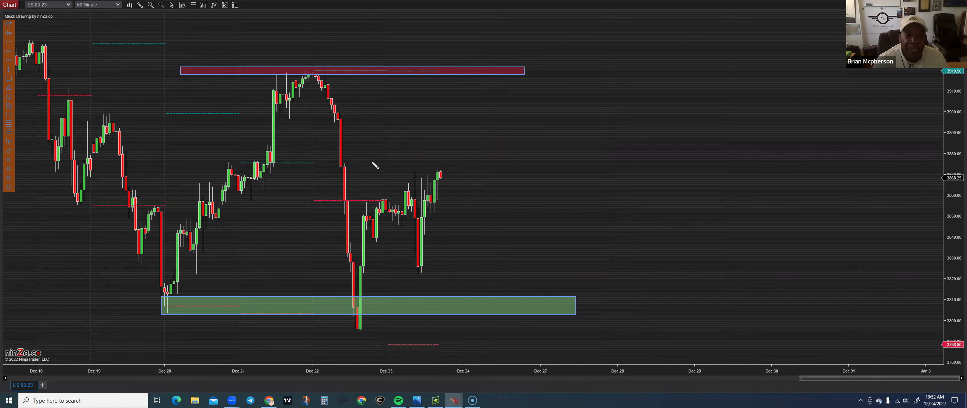
Step: Draw a rectangle zone just above the Dec 23 highs, from about 3876 down to 3872, extending to nearly Dec 29
{"action": "left_click_drag", "start_coordinate": [370, 162], "coordinate": [380, 162]}
{"action": "left_click_drag", "start_coordinate": [530, 178], "coordinate": [687, 170]}
{"action": "left_click", "coordinate": [690, 171]}
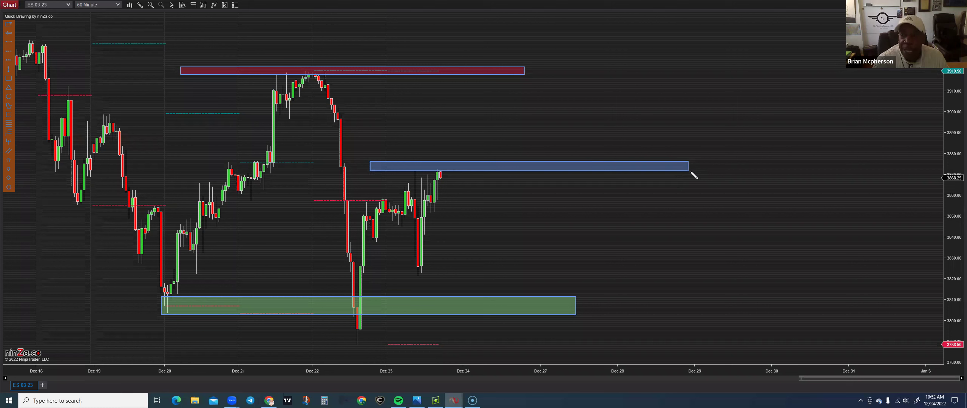
Step: Load the Supply area template for the rectangle above the Dec 23 highs and apply it
{"action": "double_click", "coordinate": [661, 168]}
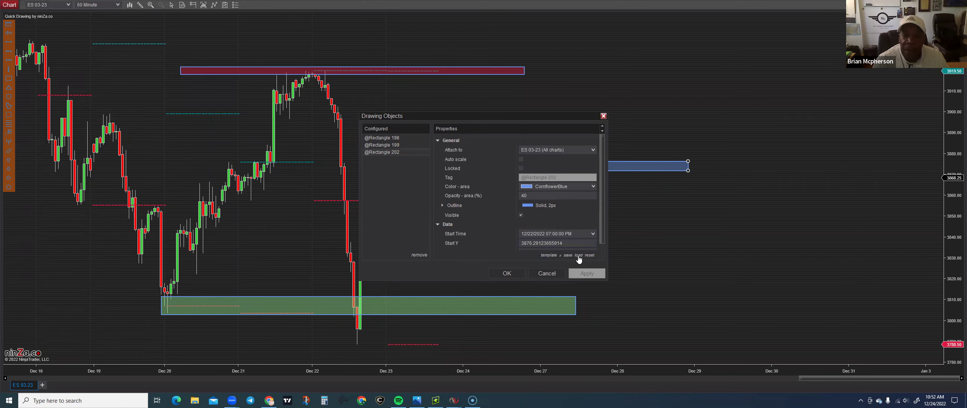
{"action": "left_click", "coordinate": [578, 256]}
{"action": "double_click", "coordinate": [416, 170]}
{"action": "left_click", "coordinate": [582, 273]}
{"action": "left_click", "coordinate": [506, 273]}
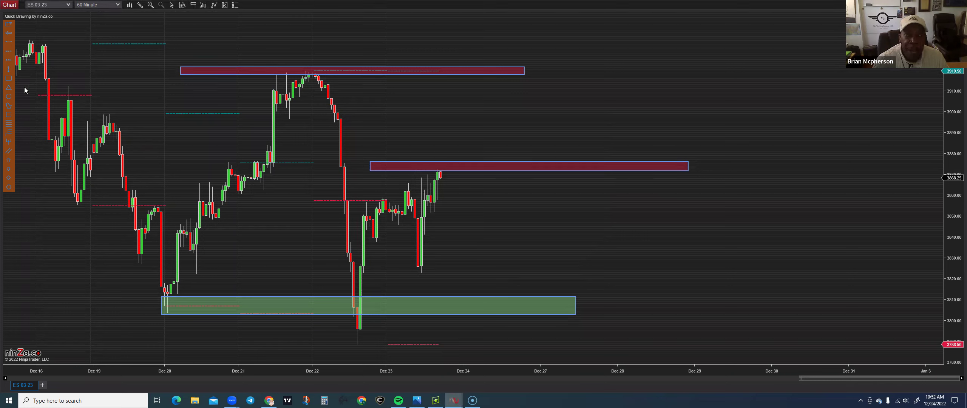
Step: Draw a rectangle zone over the Dec 23 low, from about 3827 down to 3821, extending past Dec 29
{"action": "left_click", "coordinate": [9, 78]}
{"action": "left_click", "coordinate": [408, 264]}
{"action": "left_click", "coordinate": [723, 291]}
{"action": "left_click_drag", "start_coordinate": [727, 280], "coordinate": [733, 277]}
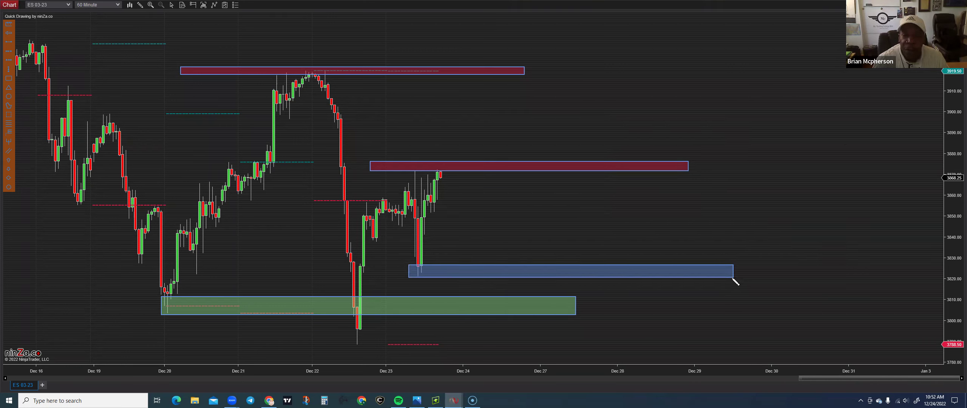
Step: Load the Demand zone template for the rectangle at the Dec 23 low and confirm it
{"action": "double_click", "coordinate": [629, 277]}
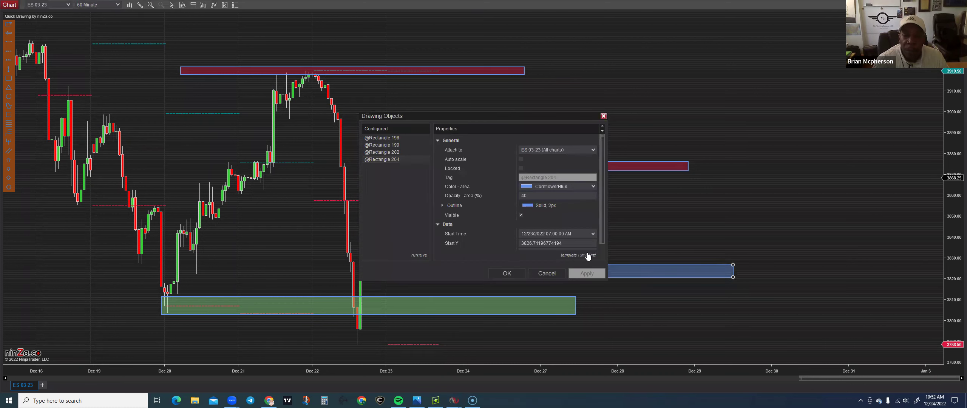
{"action": "left_click", "coordinate": [578, 256]}
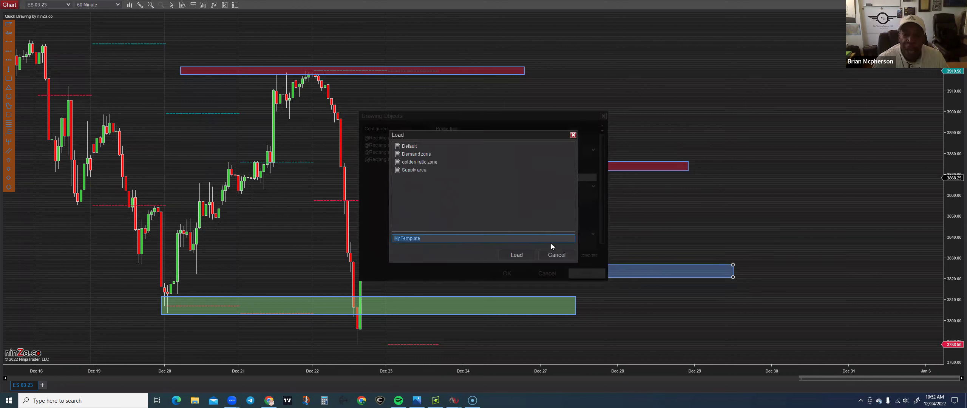
{"action": "left_click", "coordinate": [411, 157]}
{"action": "left_click", "coordinate": [502, 254]}
{"action": "left_click", "coordinate": [507, 271]}
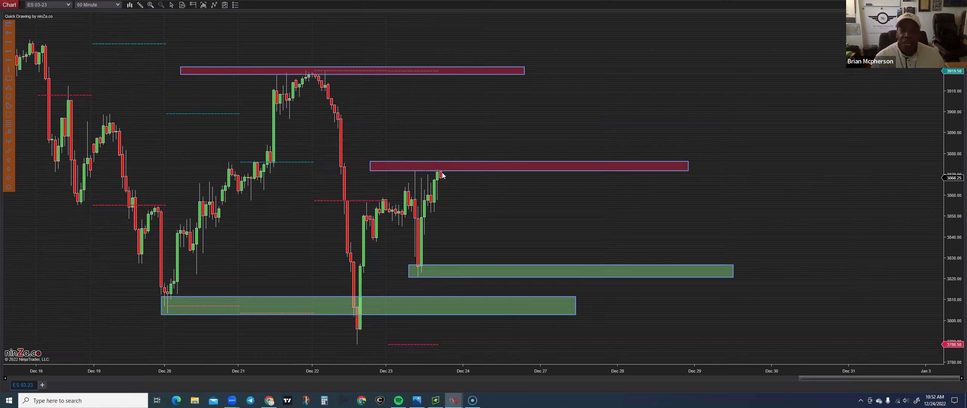
Step: Switch the ES 03-23 chart to the 15-minute interval
{"action": "left_click", "coordinate": [117, 5]}
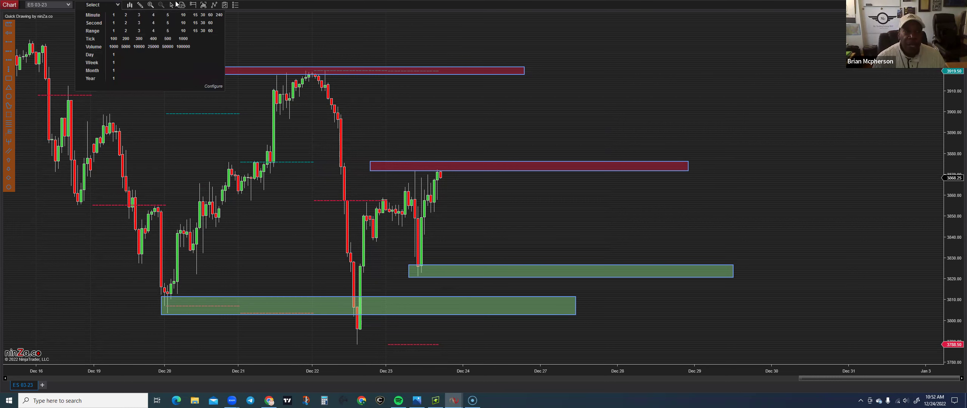
{"action": "left_click", "coordinate": [195, 15]}
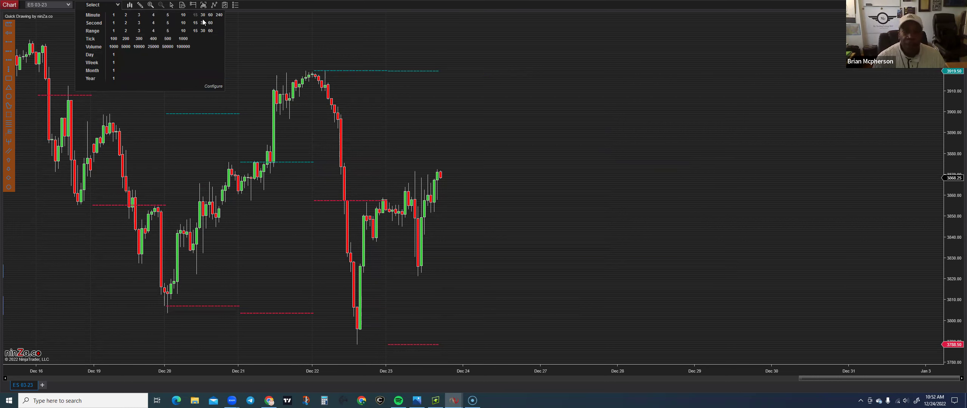
{"action": "scroll", "coordinate": [43, 242], "scroll_direction": "up", "scroll_amount": 5}
{"action": "scroll", "coordinate": [275, 84], "scroll_direction": "down", "scroll_amount": 5}
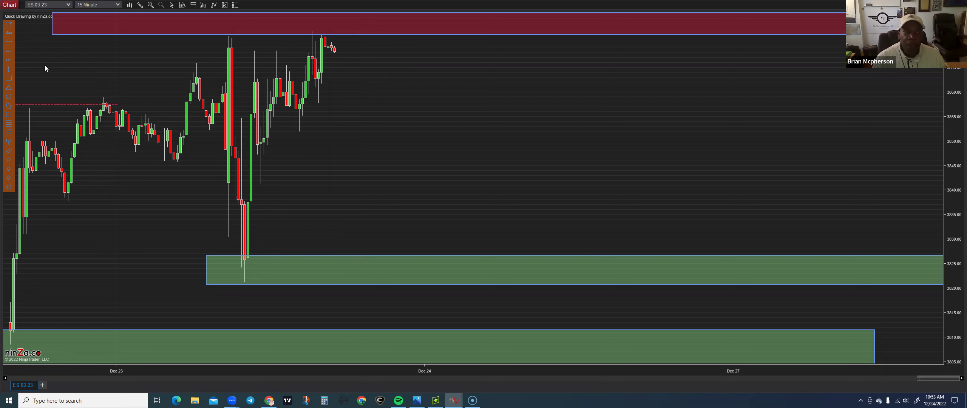
Step: Draw three horizontal lines between the supply and demand zones at about 3862.5, 3856 and 3849
{"action": "left_click", "coordinate": [8, 60]}
{"action": "left_click", "coordinate": [316, 80]}
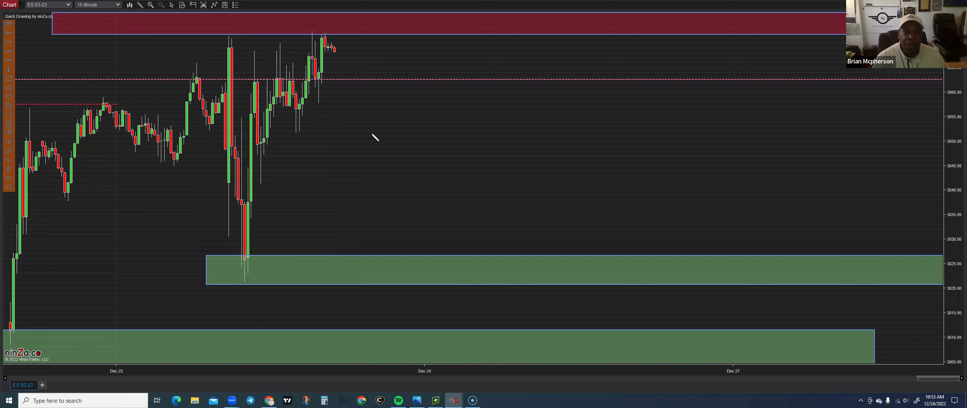
{"action": "left_click", "coordinate": [299, 109]}
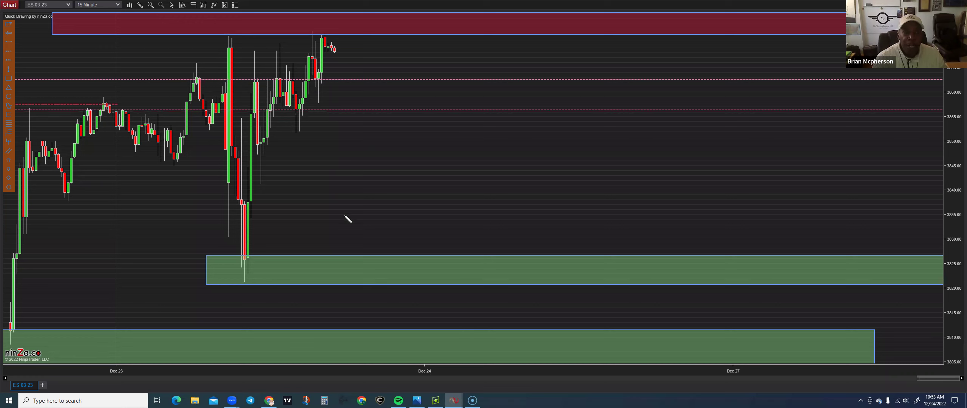
{"action": "left_click", "coordinate": [260, 146]}
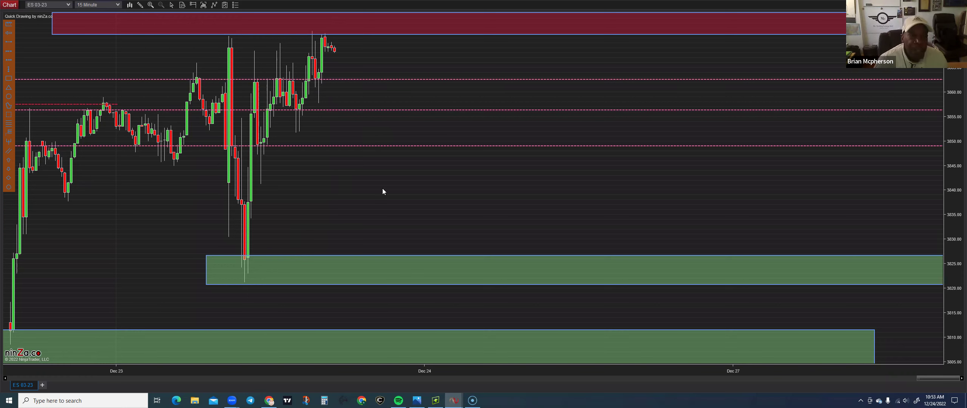
{"action": "right_click", "coordinate": [337, 177]}
{"action": "left_click", "coordinate": [354, 174]}
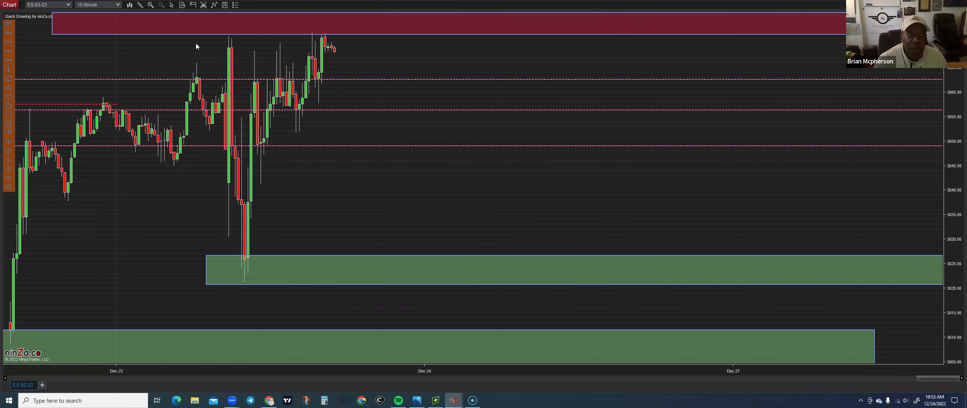
{"action": "scroll", "coordinate": [391, 205], "scroll_direction": "up", "scroll_amount": 3}
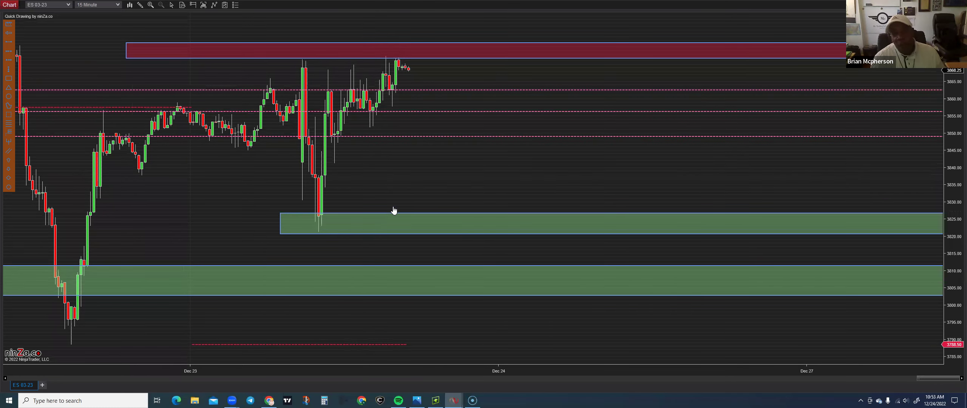
{"action": "left_click_drag", "start_coordinate": [393, 209], "coordinate": [251, 195]}
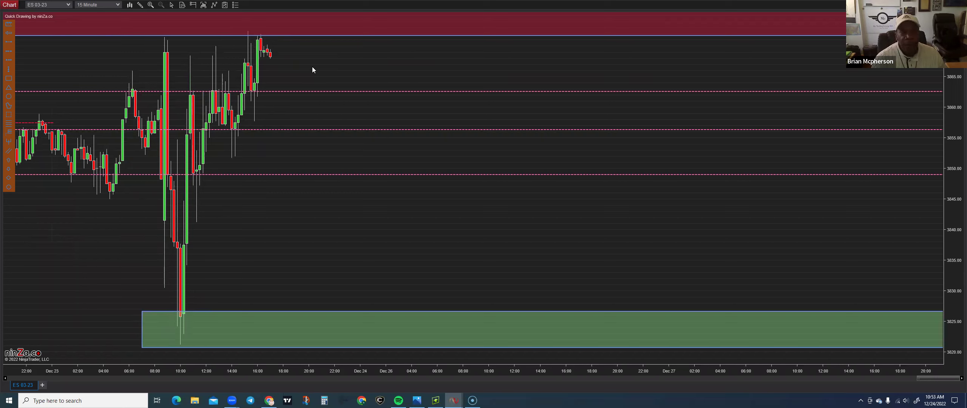
Step: Sketch a projected price path with connected lines from about 3869 down to 3854, up to 3860.5 and down to 3835
{"action": "left_click", "coordinate": [9, 42]}
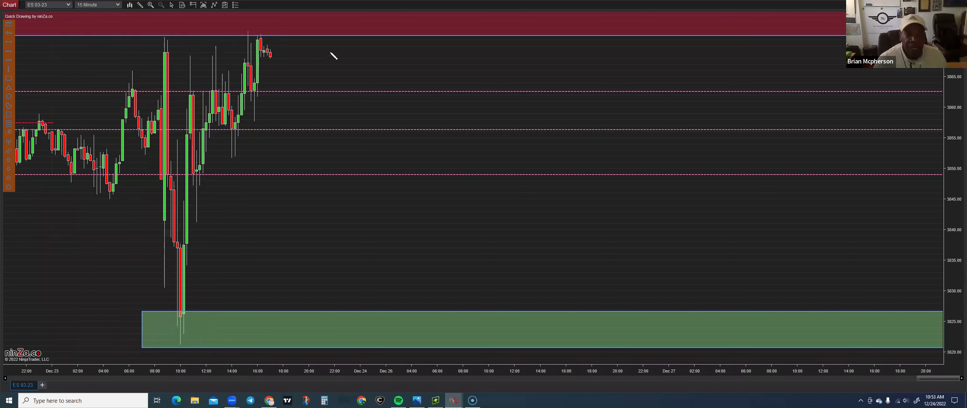
{"action": "left_click_drag", "start_coordinate": [327, 52], "coordinate": [334, 58]}
{"action": "left_click_drag", "start_coordinate": [368, 137], "coordinate": [397, 105]}
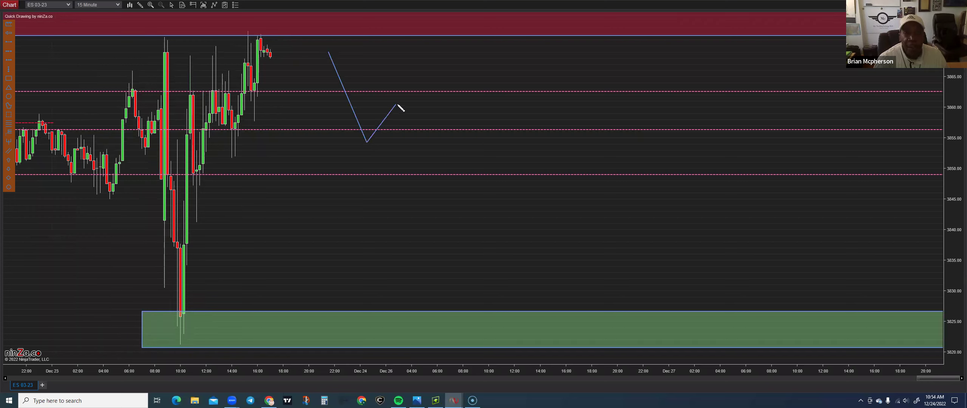
{"action": "mouse_move", "coordinate": [396, 105]}
{"action": "left_mouse_down"}
{"action": "mouse_move", "coordinate": [410, 166]}
{"action": "mouse_move", "coordinate": [409, 259]}
{"action": "left_mouse_up"}
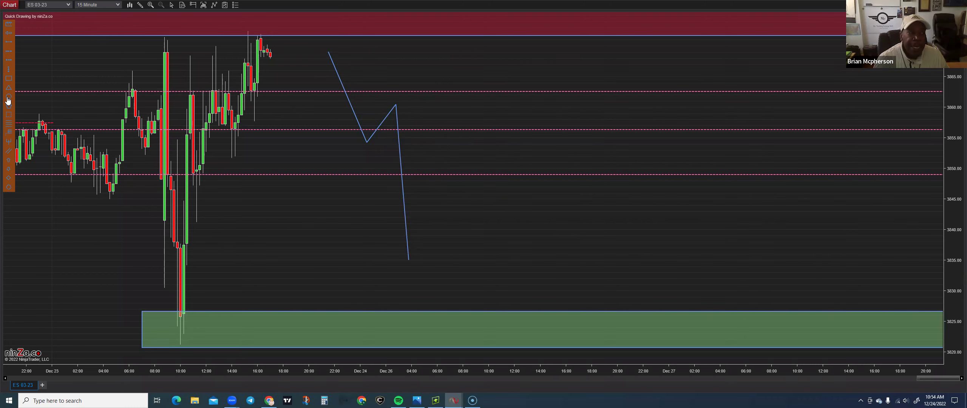
Step: Circle the projected path's retracement peak with an ellipse and draw level lines at about 3858.5 and 3854.5
{"action": "left_click_drag", "start_coordinate": [413, 114], "coordinate": [409, 115]}
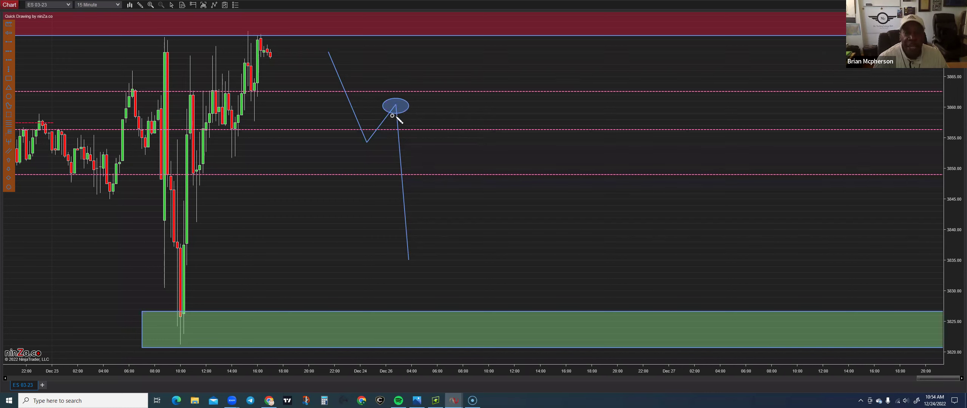
{"action": "left_click", "coordinate": [443, 115]}
{"action": "left_click", "coordinate": [449, 117]}
{"action": "left_click", "coordinate": [366, 141]}
{"action": "left_click", "coordinate": [488, 142]}
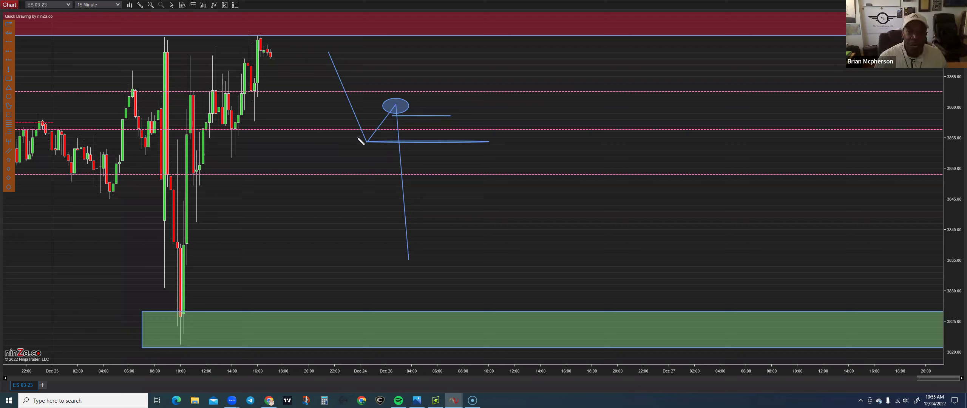
Step: Draw short lines just above and below the path's first swing low, and a line at about 3861 across the peak ellipse
{"action": "left_click_drag", "start_coordinate": [402, 147], "coordinate": [425, 147]}
{"action": "left_click_drag", "start_coordinate": [402, 137], "coordinate": [432, 139]}
{"action": "left_click", "coordinate": [431, 137]}
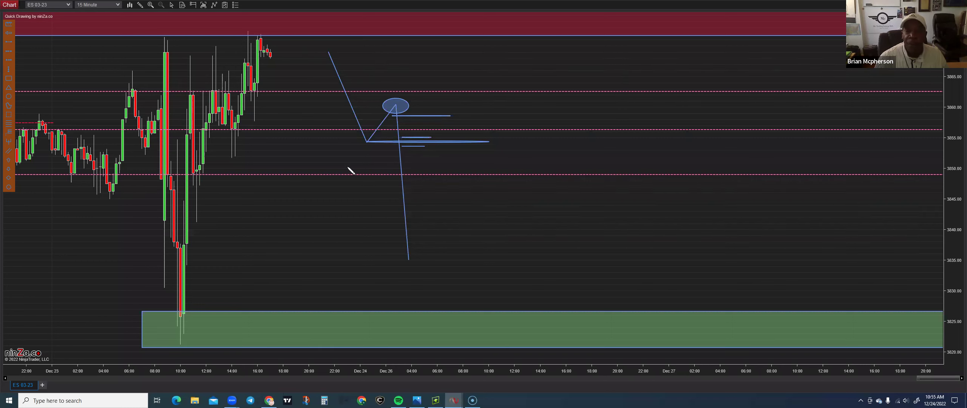
{"action": "left_click", "coordinate": [396, 103]}
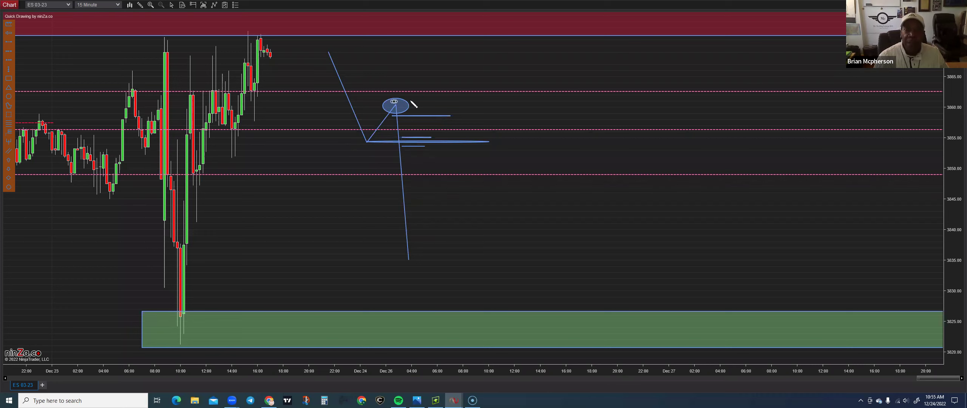
{"action": "left_click", "coordinate": [448, 100]}
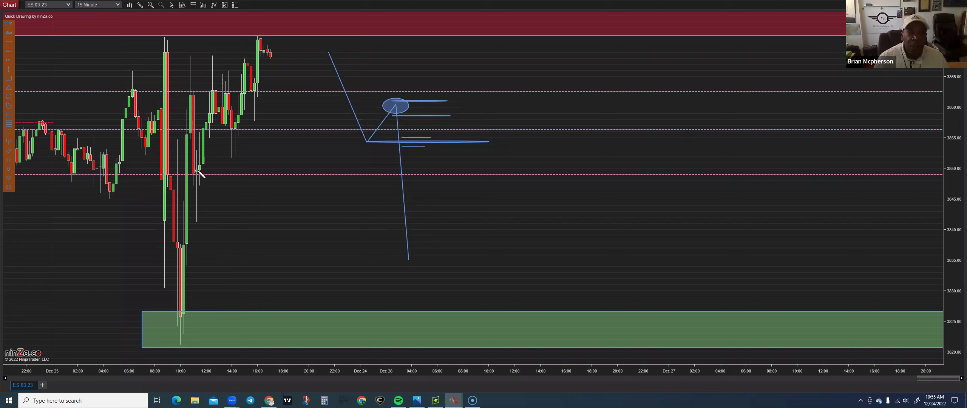
Step: Add ellipses on the pullback near 3849 and the Dec 23 low, and draw a near-vertical line from about 3848.5 to 3827
{"action": "left_click_drag", "start_coordinate": [184, 168], "coordinate": [206, 183]}
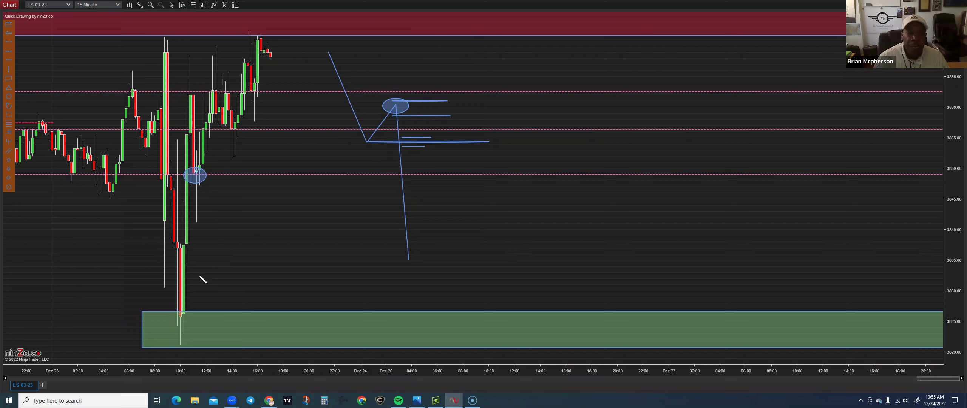
{"action": "left_click_drag", "start_coordinate": [167, 304], "coordinate": [197, 331]}
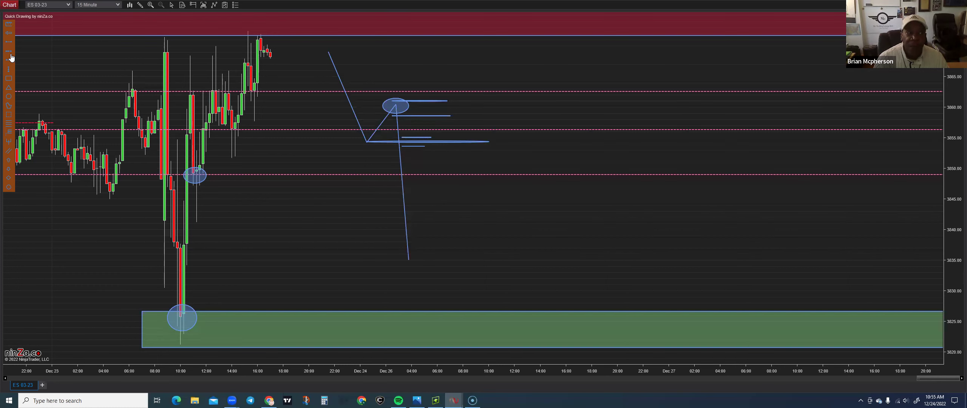
{"action": "left_click", "coordinate": [396, 177]}
{"action": "left_click", "coordinate": [399, 311]}
Step: Draw a long line and a short line at the pullback's wick low, at about 3841
{"action": "left_click", "coordinate": [376, 216]}
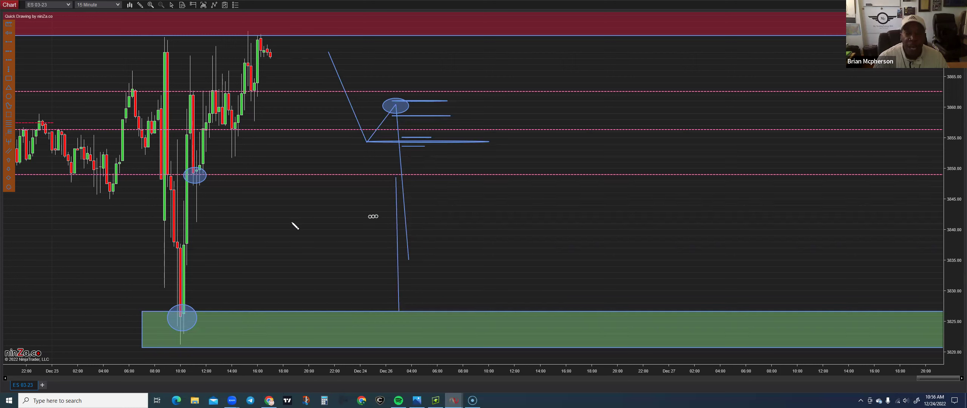
{"action": "left_click", "coordinate": [190, 223]}
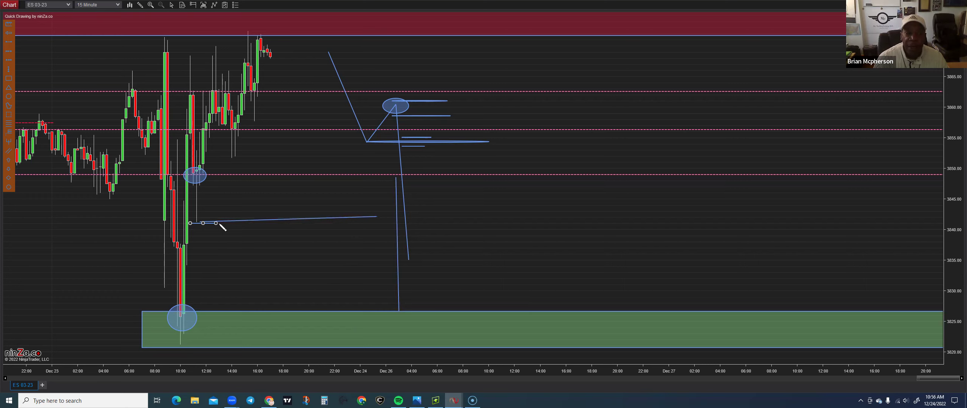
{"action": "left_click", "coordinate": [219, 223]}
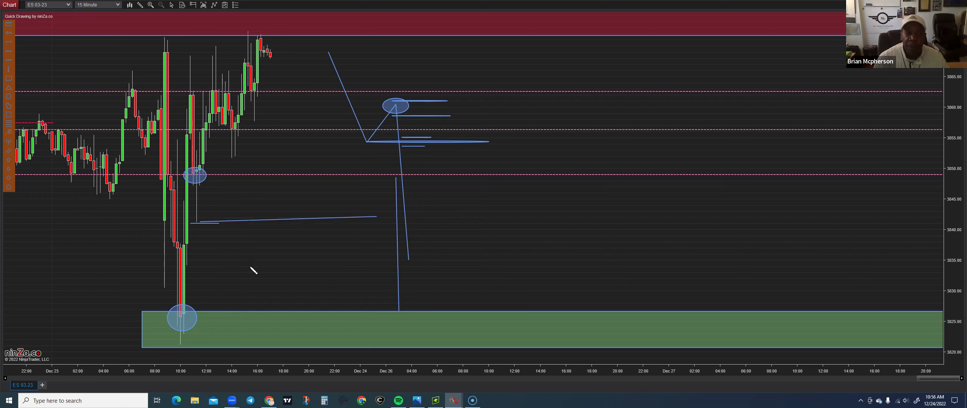
Step: Draw X marks on the near-vertical line at about 3841.5 and beside its end at the demand zone's upper edge
{"action": "left_click", "coordinate": [411, 215]}
{"action": "left_click", "coordinate": [389, 226]}
{"action": "left_click", "coordinate": [383, 209]}
{"action": "left_click", "coordinate": [418, 232]}
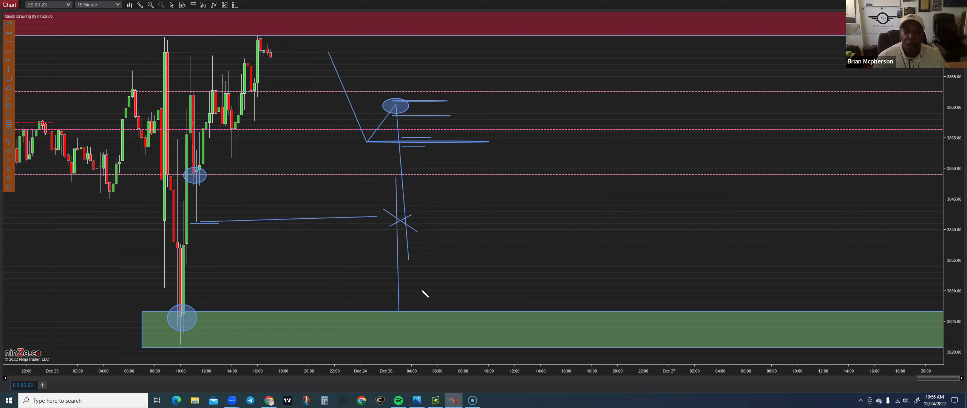
{"action": "left_click", "coordinate": [411, 321]}
{"action": "left_click", "coordinate": [418, 300]}
{"action": "left_click", "coordinate": [411, 306]}
{"action": "left_click", "coordinate": [421, 317]}
Step: Draw X marks on the 3854.5 level line, the pullback ellipse and a new vertical line from about 3854.5 to 3850
{"action": "left_click_drag", "start_coordinate": [450, 134], "coordinate": [450, 149]}
{"action": "mouse_move", "coordinate": [181, 161]}
{"action": "left_mouse_down"}
{"action": "mouse_move", "coordinate": [213, 188]}
{"action": "mouse_move", "coordinate": [183, 185]}
{"action": "left_mouse_up"}
{"action": "left_click_drag", "start_coordinate": [396, 141], "coordinate": [396, 168]}
{"action": "left_click", "coordinate": [398, 166]}
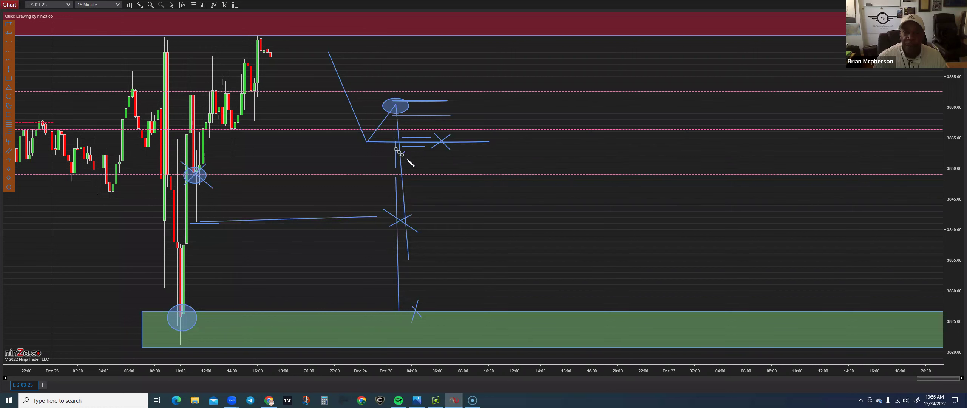
{"action": "left_click", "coordinate": [400, 155]}
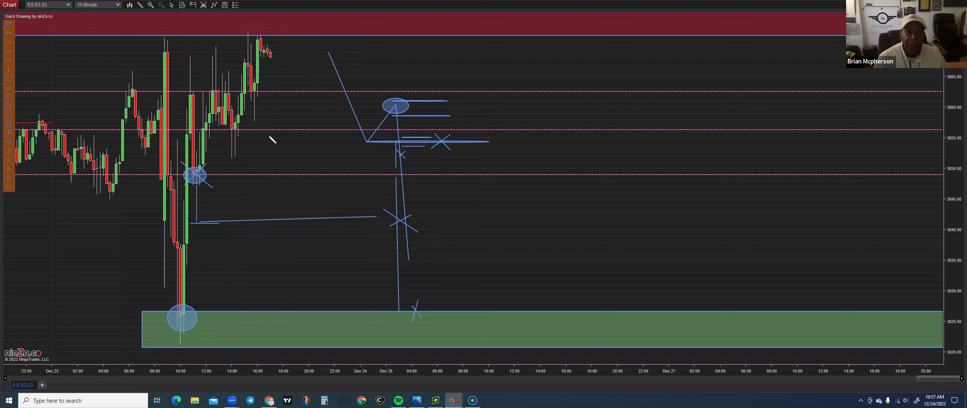
Step: Delete the ellipse and the lines around the projected path's retracement peak
{"action": "key", "text": "Delete"}
{"action": "left_click", "coordinate": [408, 102]}
{"action": "key", "text": "Delete"}
{"action": "left_click", "coordinate": [397, 111]}
{"action": "key", "text": "Delete"}
{"action": "left_click", "coordinate": [388, 112]}
{"action": "key", "text": "Delete"}
{"action": "left_click", "coordinate": [407, 115]}
{"action": "key", "text": "Delete"}
Step: Delete the level lines, the X marks and the short vertical line around the projected path's first swing low
{"action": "left_click", "coordinate": [438, 143]}
{"action": "key", "text": "Delete"}
{"action": "left_click", "coordinate": [442, 141]}
{"action": "key", "text": "Delete"}
{"action": "left_click", "coordinate": [418, 146]}
{"action": "key", "text": "Delete"}
{"action": "left_click", "coordinate": [395, 151]}
{"action": "key", "text": "Delete"}
{"action": "left_click", "coordinate": [402, 156]}
{"action": "key", "text": "Delete"}
{"action": "left_click", "coordinate": [402, 155]}
{"action": "key", "text": "Delete"}
Step: Delete the remaining projected path lines and the X mark near 3841.5
{"action": "left_click", "coordinate": [365, 141]}
{"action": "key", "text": "Delete"}
{"action": "left_click", "coordinate": [400, 220]}
{"action": "key", "text": "Delete"}
{"action": "key", "text": "Delete"}
Step: Delete the X mark and ellipse on the pullback near 3849 and the lines at its wick low
{"action": "left_click", "coordinate": [211, 187]}
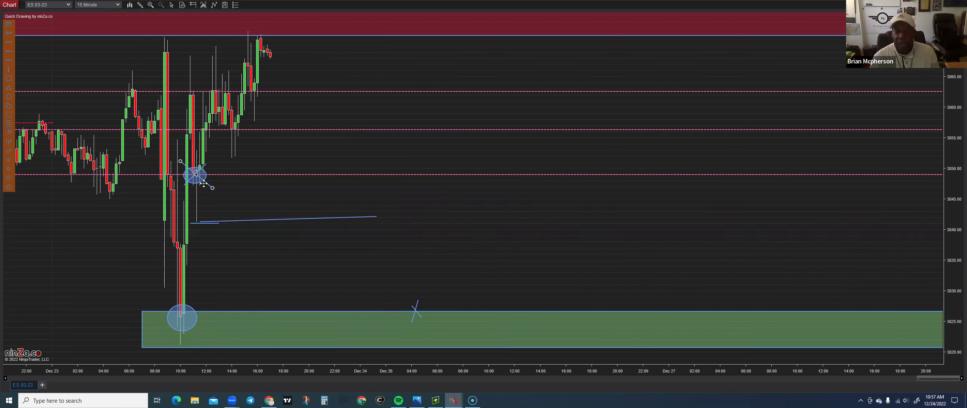
{"action": "key", "text": "Delete"}
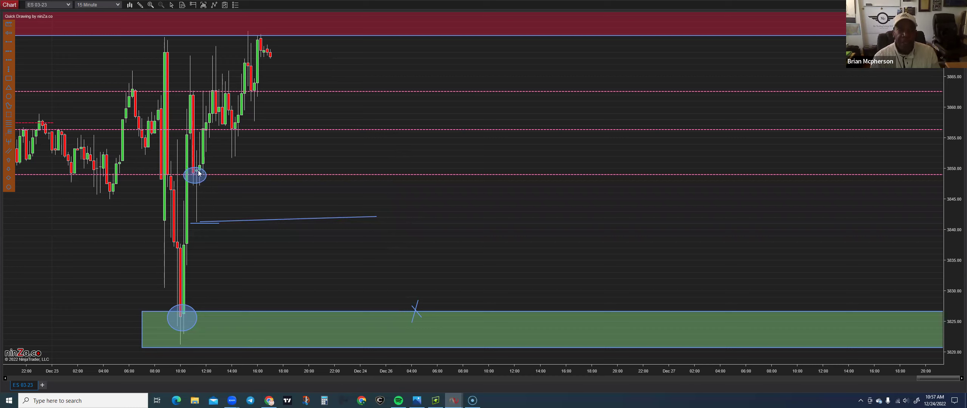
{"action": "left_click", "coordinate": [198, 172]}
{"action": "key", "text": "Delete"}
{"action": "left_click", "coordinate": [218, 222]}
{"action": "key", "text": "Delete"}
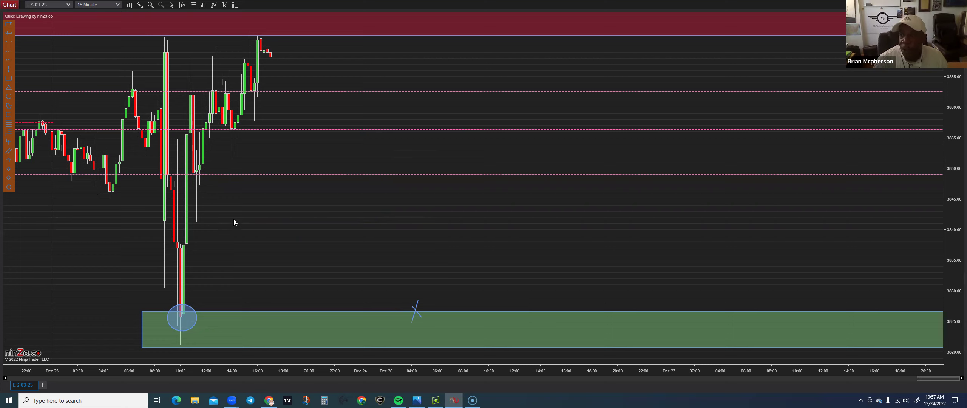
Step: Delete the X mark on the demand zone's upper edge and the ellipse at the Dec 23 low
{"action": "left_click", "coordinate": [416, 306]}
{"action": "key", "text": "Delete"}
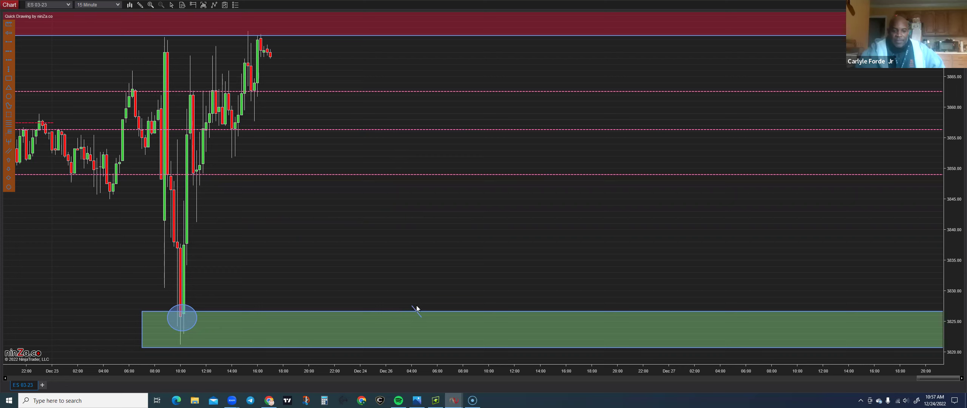
{"action": "left_click", "coordinate": [195, 314]}
{"action": "key", "text": "Delete"}
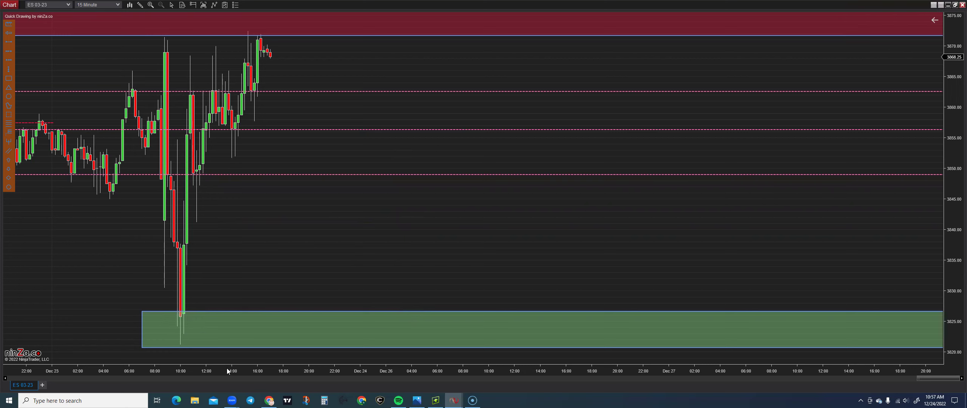
Step: Switch the ES 03-23 chart to the 5-minute interval, leaving empty space after the last candles
{"action": "mouse_move", "coordinate": [227, 367]}
{"action": "left_mouse_down"}
{"action": "mouse_move", "coordinate": [245, 372]}
{"action": "mouse_move", "coordinate": [227, 372]}
{"action": "left_mouse_up"}
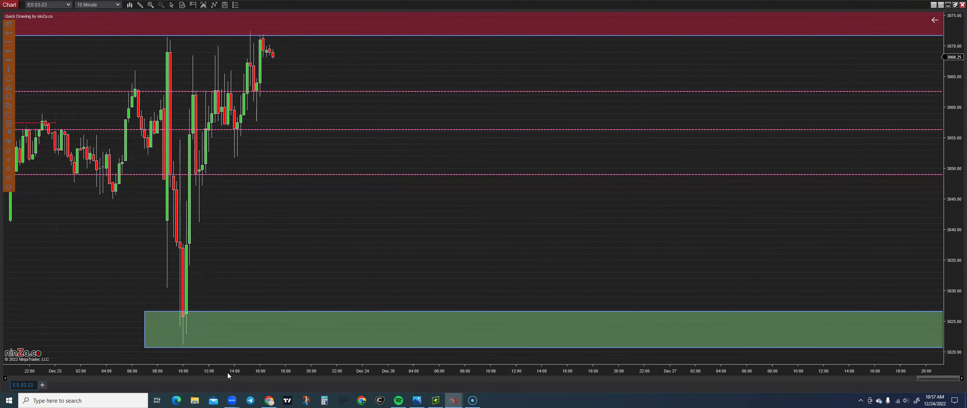
{"action": "left_click", "coordinate": [117, 5]}
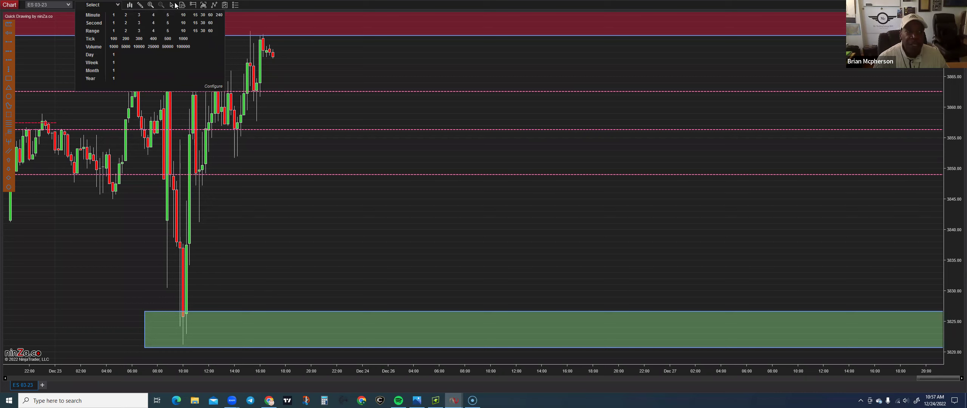
{"action": "left_click", "coordinate": [168, 15]}
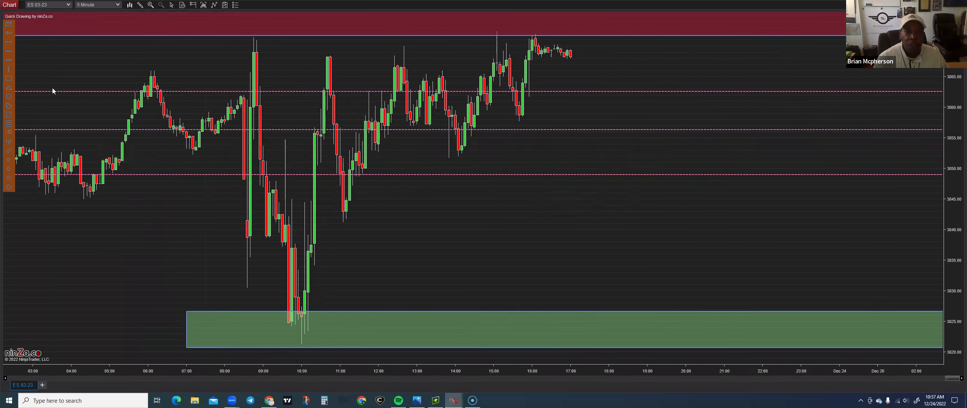
{"action": "left_click_drag", "start_coordinate": [425, 197], "coordinate": [244, 231]}
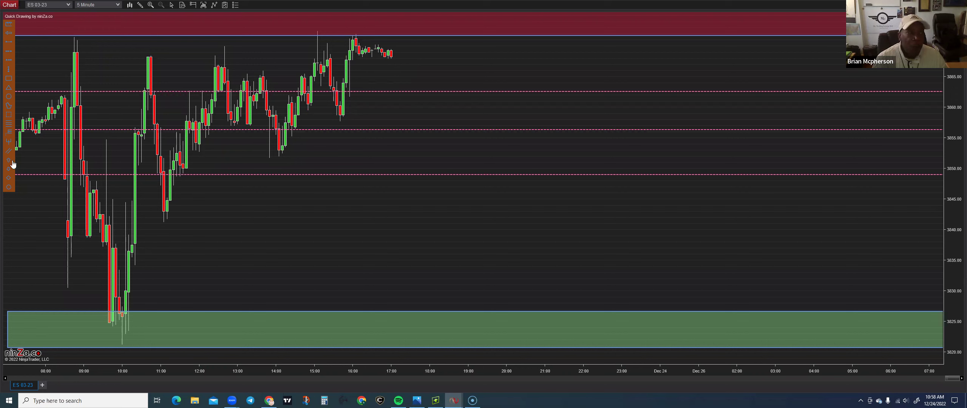
{"action": "right_click", "coordinate": [393, 158]}
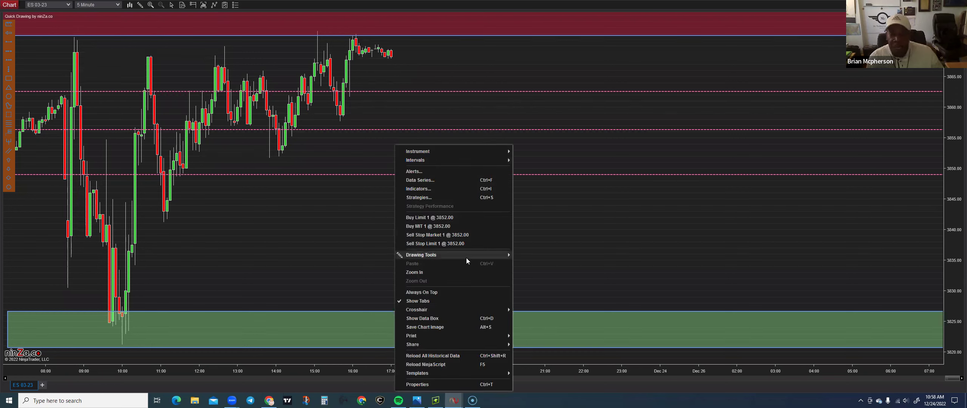
{"action": "mouse_move", "coordinate": [465, 257]}
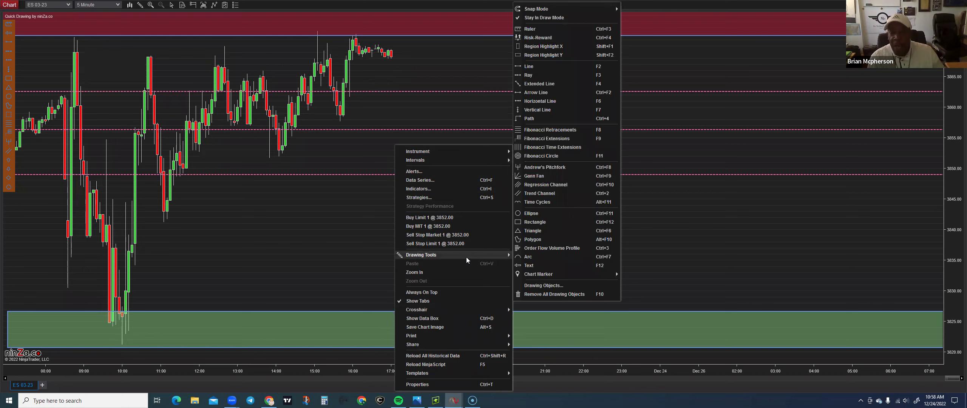
{"action": "right_click", "coordinate": [316, 217]}
{"action": "left_click", "coordinate": [287, 220]}
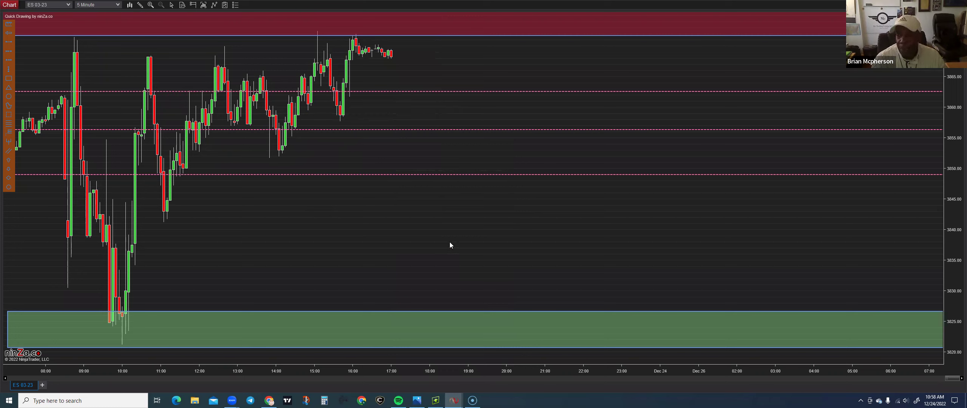
Step: Draw a descending Trend Channel around the last candles, from about 3872.5 at 16:00 to 3868 at 17:30, with its parallel starting near 3869
{"action": "right_click", "coordinate": [448, 202]}
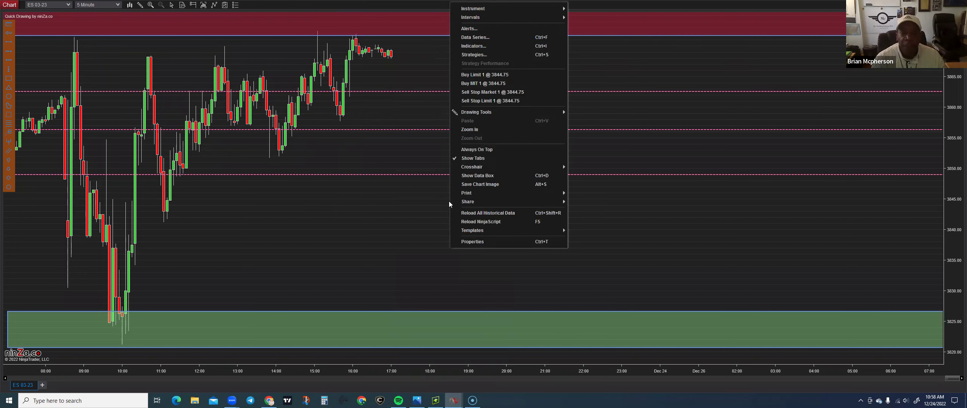
{"action": "mouse_move", "coordinate": [500, 114]}
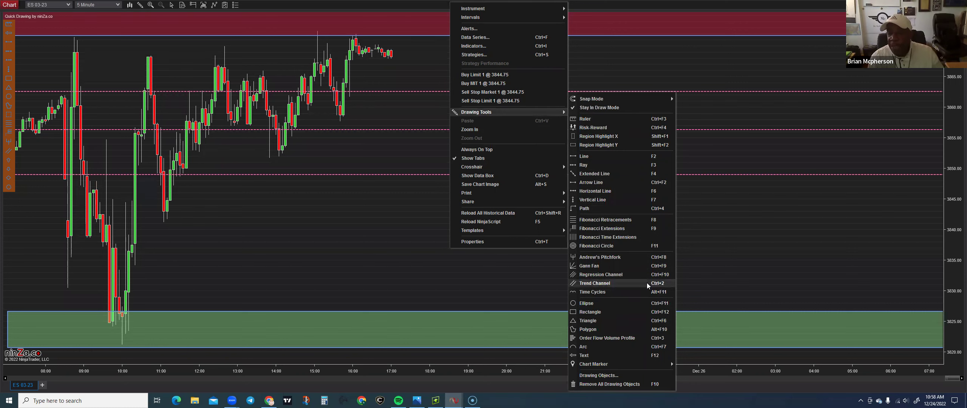
{"action": "left_click", "coordinate": [601, 282]}
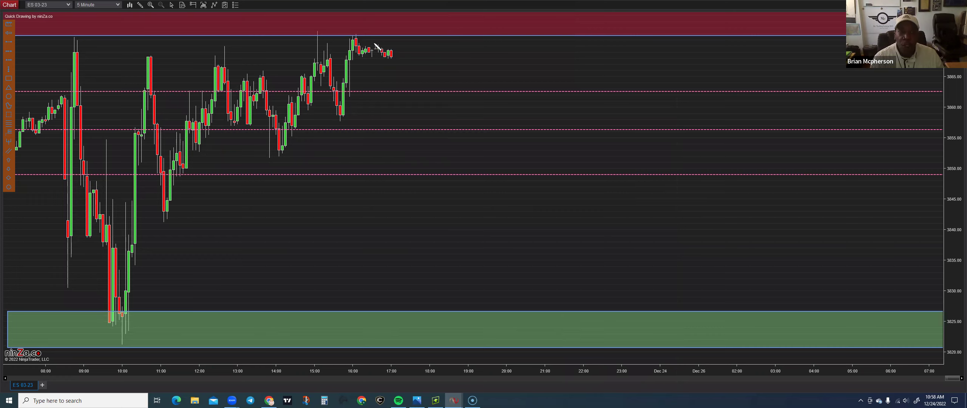
{"action": "left_click", "coordinate": [356, 34]}
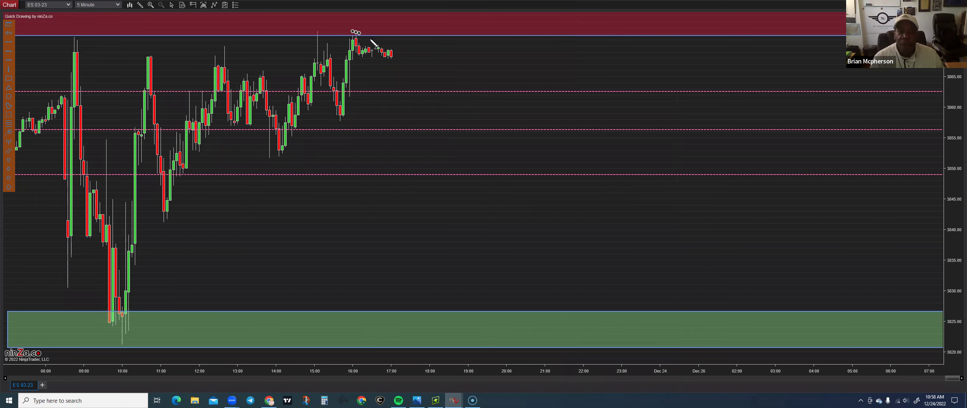
{"action": "left_click", "coordinate": [410, 56]}
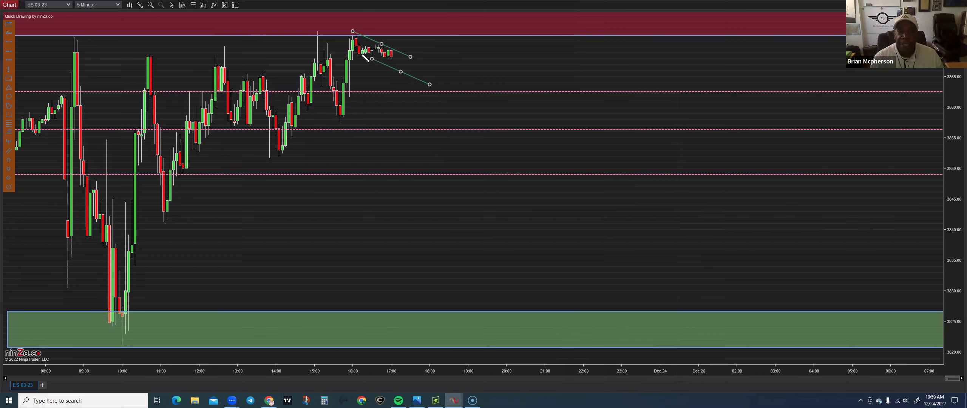
{"action": "left_click", "coordinate": [343, 51]}
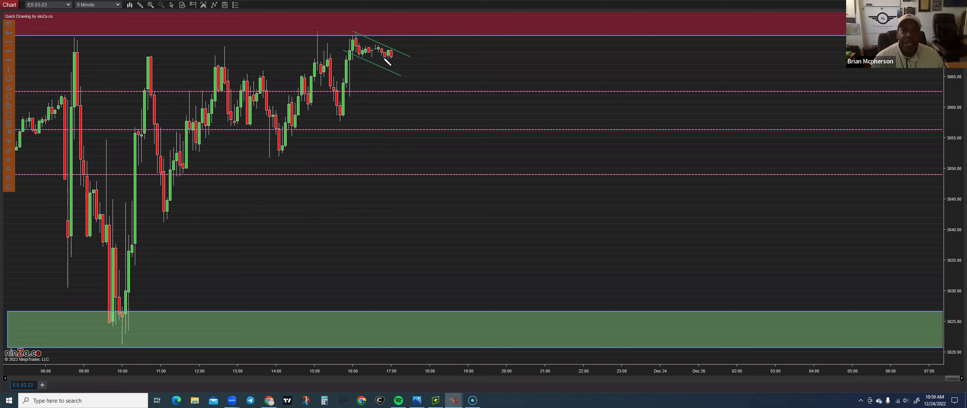
Step: Draw horizontal lines at the last candle's low near 3868 from 17:00 to 19:00 and at the minor high near 3870.5 until 20:30
{"action": "left_click_drag", "start_coordinate": [384, 58], "coordinate": [465, 58]}
{"action": "left_click", "coordinate": [468, 57]}
{"action": "left_click", "coordinate": [375, 44]}
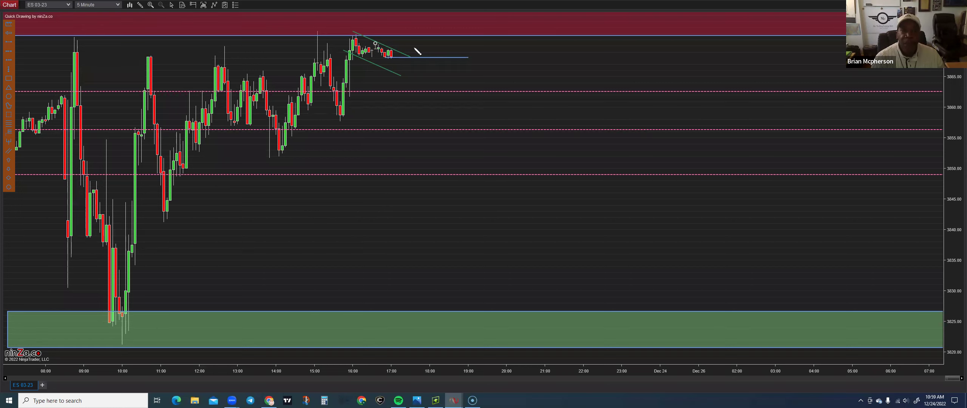
{"action": "left_click", "coordinate": [525, 44]}
Step: Mark an X on the upper dashed level near 3862.5 and sketch a V-shaped bounce beside it up to about 3869
{"action": "left_click", "coordinate": [391, 85]}
{"action": "left_click", "coordinate": [407, 97]}
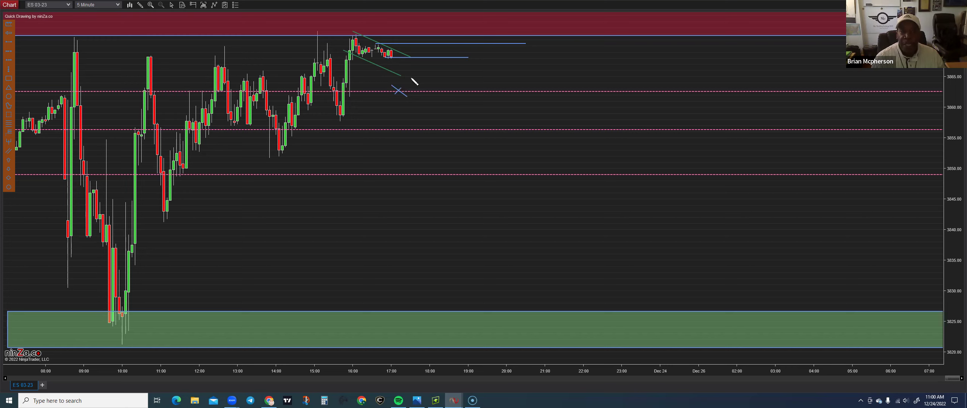
{"action": "left_click", "coordinate": [424, 90]}
{"action": "left_click", "coordinate": [442, 50]}
Step: Sketch vertical drops between the dashed levels, from about 3862.5 to 3856.5 and 3856 to 3849, with a rising line from 3856.5 to about 3870.5
{"action": "left_click", "coordinate": [413, 91]}
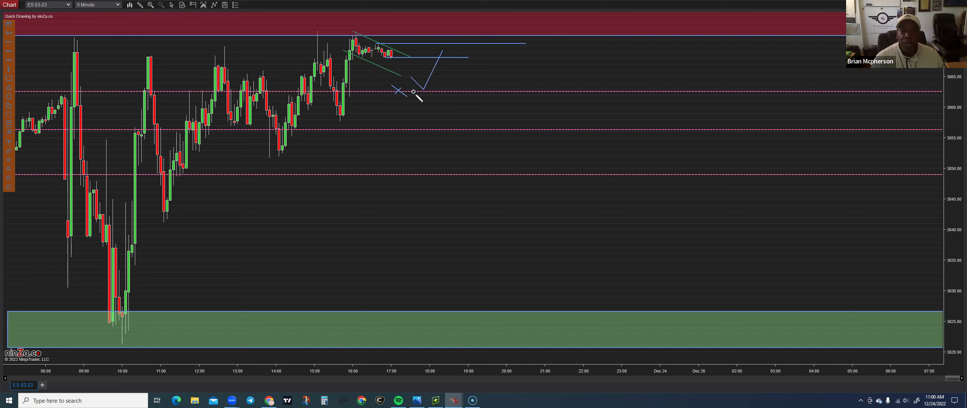
{"action": "left_click", "coordinate": [413, 129]}
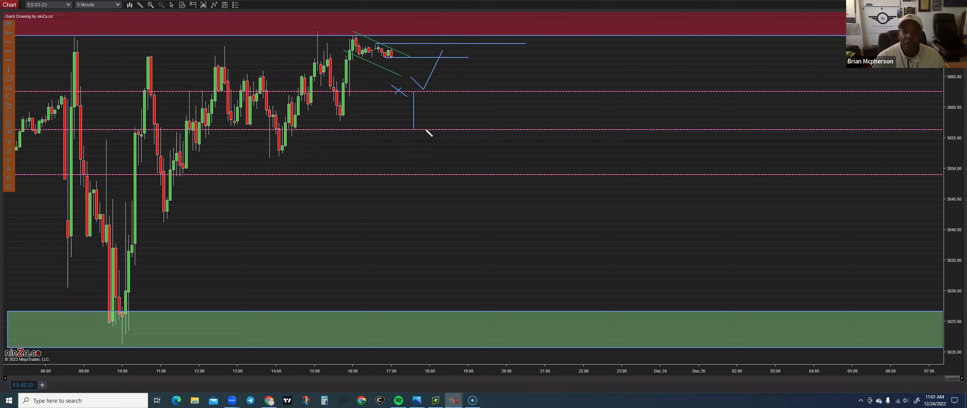
{"action": "left_click_drag", "start_coordinate": [426, 128], "coordinate": [458, 44]}
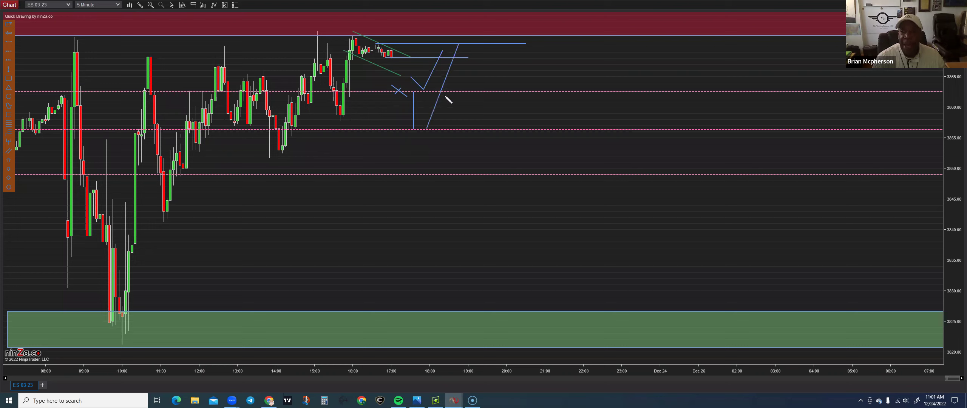
{"action": "left_click_drag", "start_coordinate": [433, 131], "coordinate": [432, 173]}
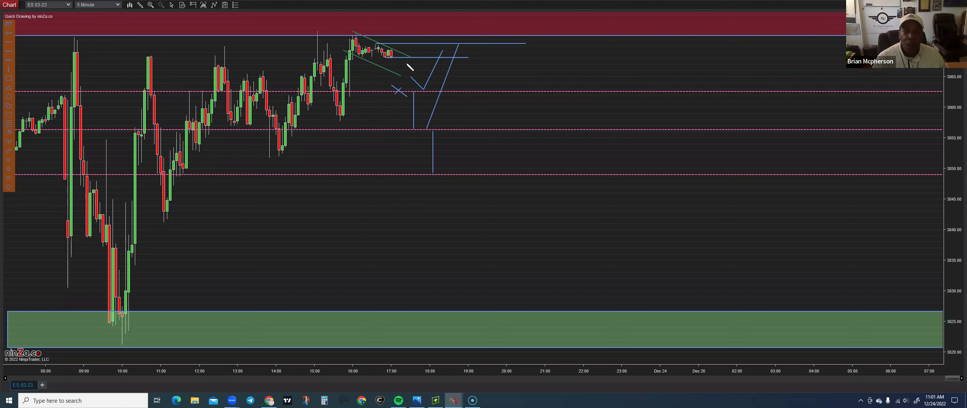
Step: Draw a horizontal line from about 17:00 to 19:00 below the upper dashed level and lower it to about 3860
{"action": "left_click_drag", "start_coordinate": [385, 95], "coordinate": [464, 95]}
{"action": "left_click", "coordinate": [471, 96]}
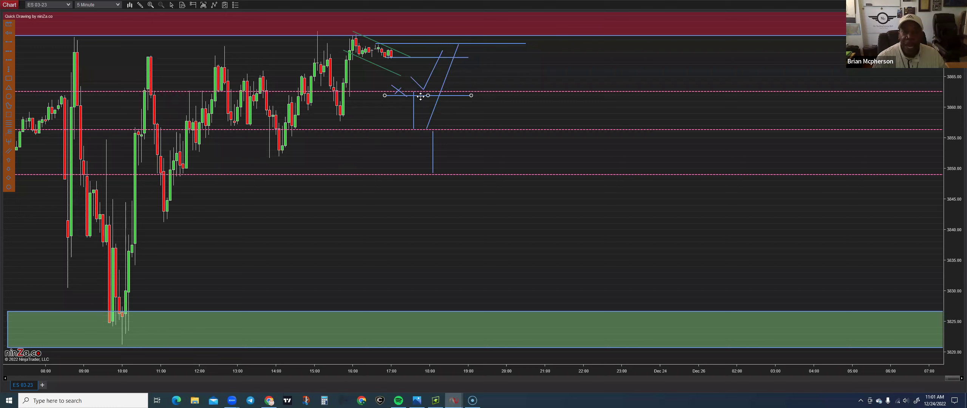
{"action": "left_click_drag", "start_coordinate": [420, 97], "coordinate": [418, 108]}
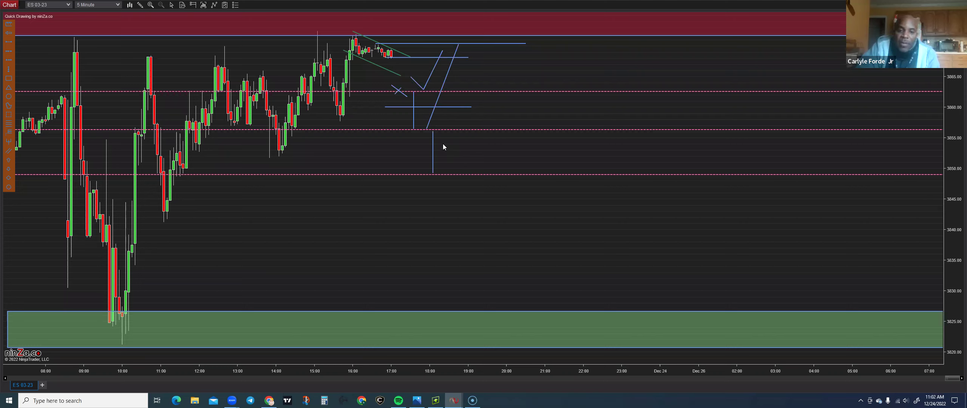
Step: Delete the V-shaped bounce lines and the X mark at the upper dashed level
{"action": "left_click", "coordinate": [427, 81]}
{"action": "right_click", "coordinate": [428, 82]}
{"action": "left_click", "coordinate": [444, 98]}
{"action": "left_click", "coordinate": [417, 82]}
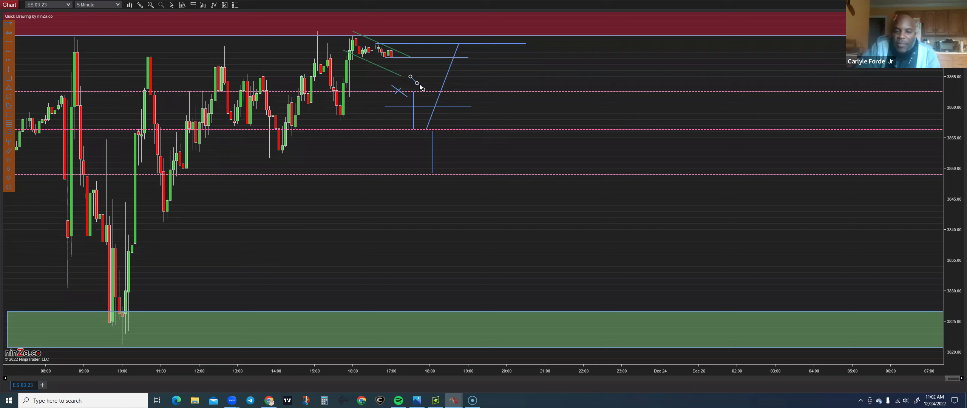
{"action": "right_click", "coordinate": [417, 84]}
{"action": "left_click", "coordinate": [434, 100]}
{"action": "right_click", "coordinate": [407, 99]}
{"action": "left_click", "coordinate": [424, 114]}
{"action": "right_click", "coordinate": [398, 90]}
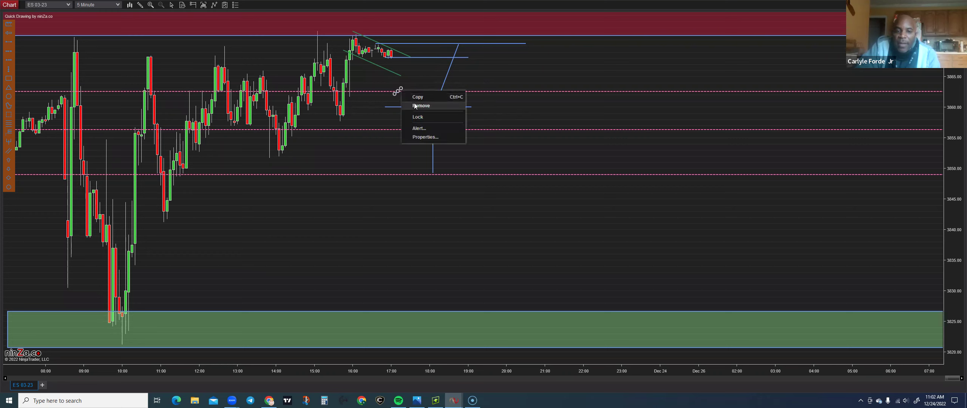
{"action": "left_click", "coordinate": [413, 104]}
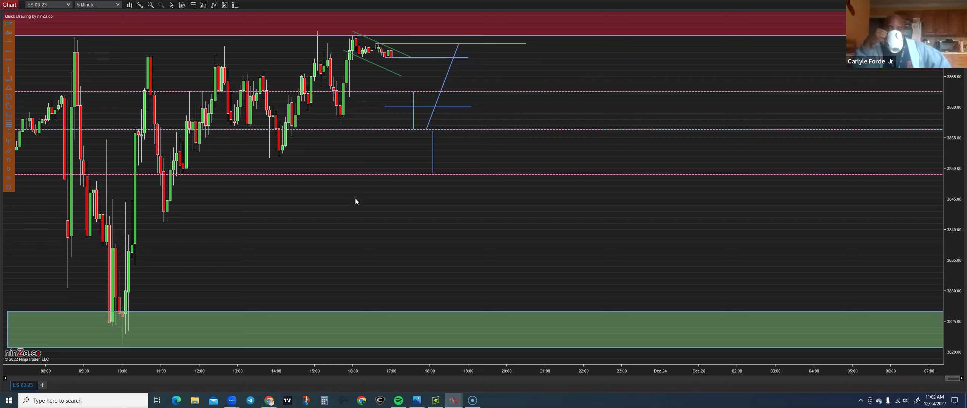
Step: Switch the ES 03-23 chart to the 1-minute interval, leaving empty space after the last candles
{"action": "left_click", "coordinate": [118, 6]}
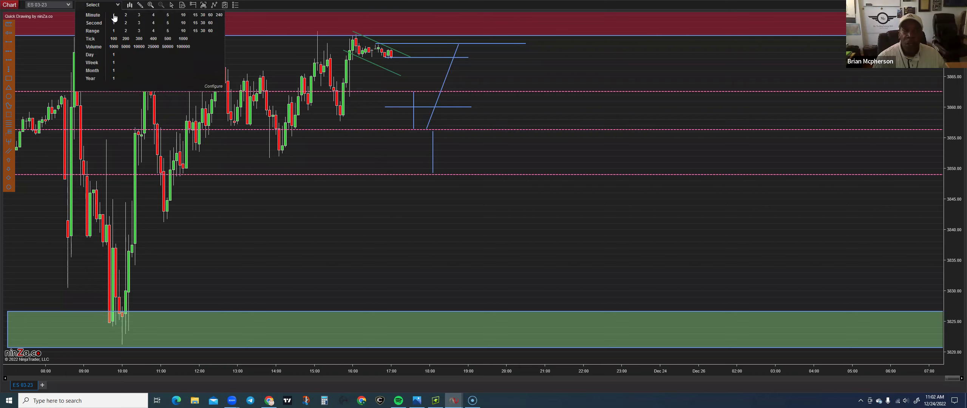
{"action": "left_click", "coordinate": [179, 23]}
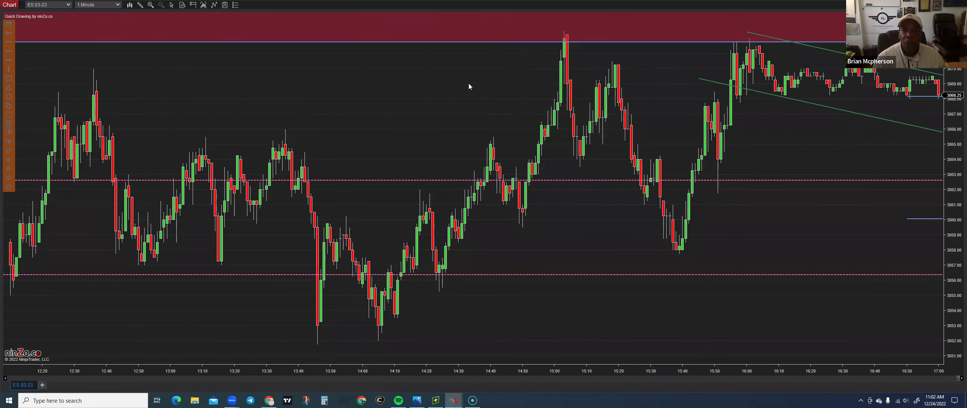
{"action": "right_click", "coordinate": [469, 84]}
{"action": "left_click", "coordinate": [308, 86]}
{"action": "scroll", "coordinate": [361, 125], "scroll_direction": "down", "scroll_amount": 10}
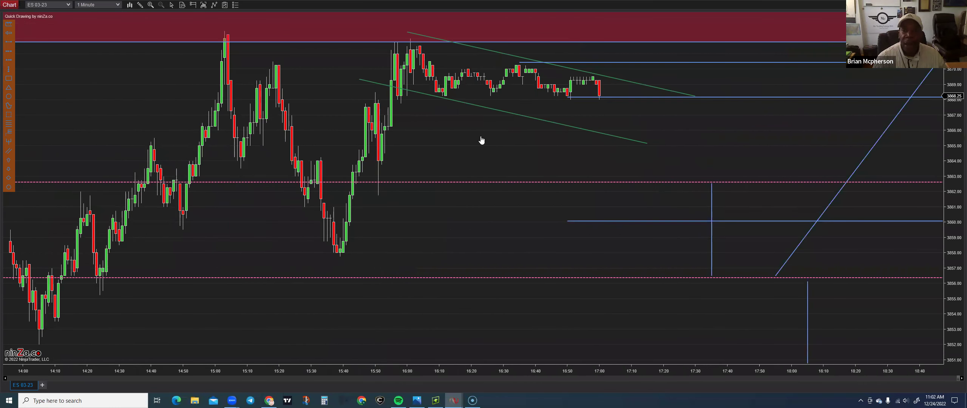
{"action": "scroll", "coordinate": [481, 140], "scroll_direction": "down", "scroll_amount": 6}
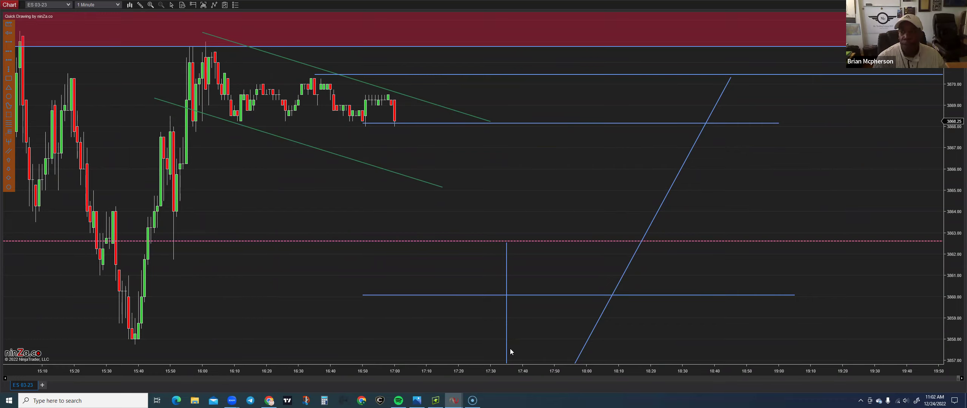
Step: Draw ellipses around the two highs at the supply zone's lower edge, near 15:05 and 16:00
{"action": "left_click_drag", "start_coordinate": [393, 374], "coordinate": [486, 378]}
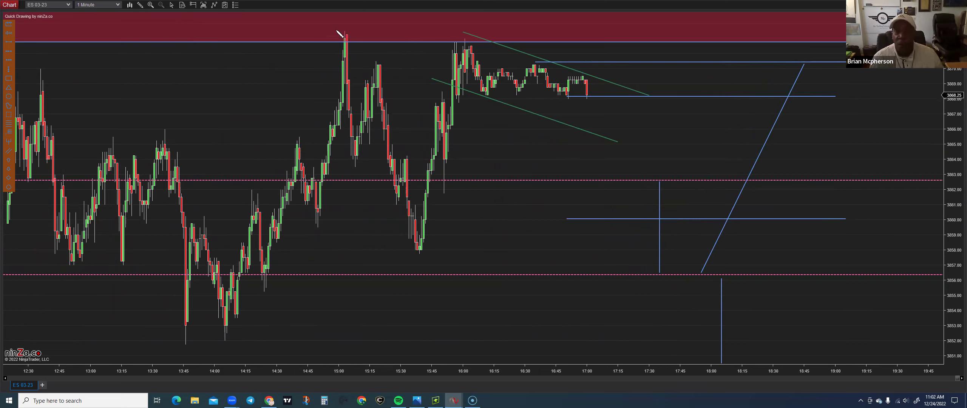
{"action": "left_click", "coordinate": [348, 35]}
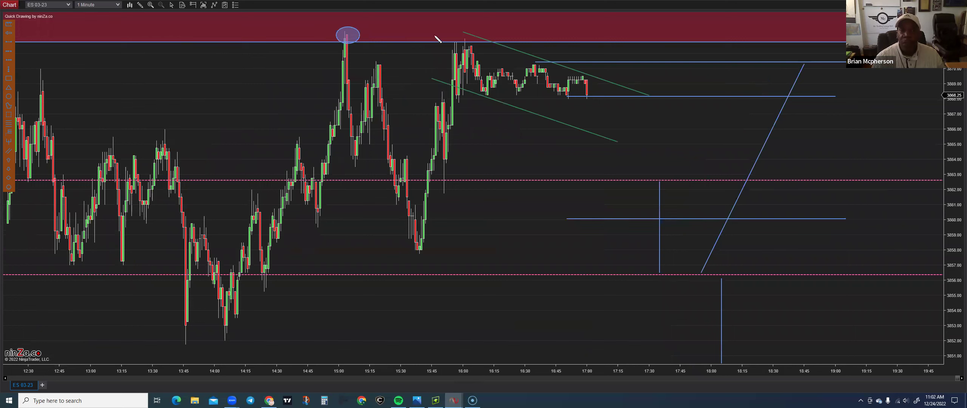
{"action": "left_click", "coordinate": [465, 38]}
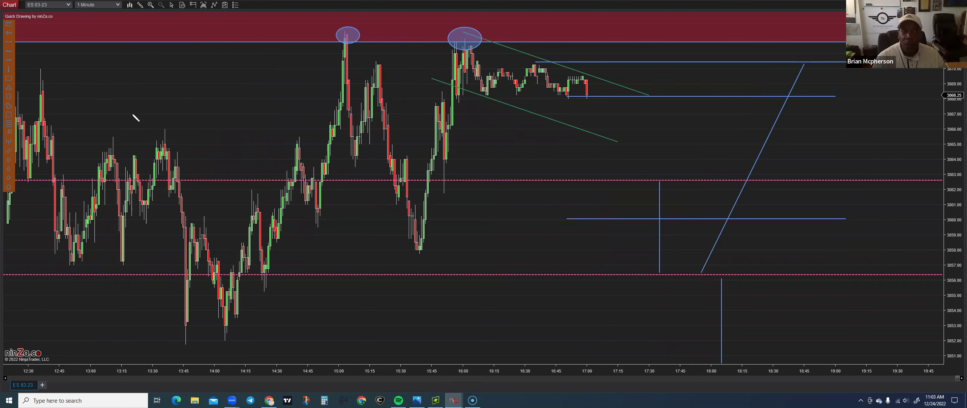
{"action": "left_click", "coordinate": [118, 5]}
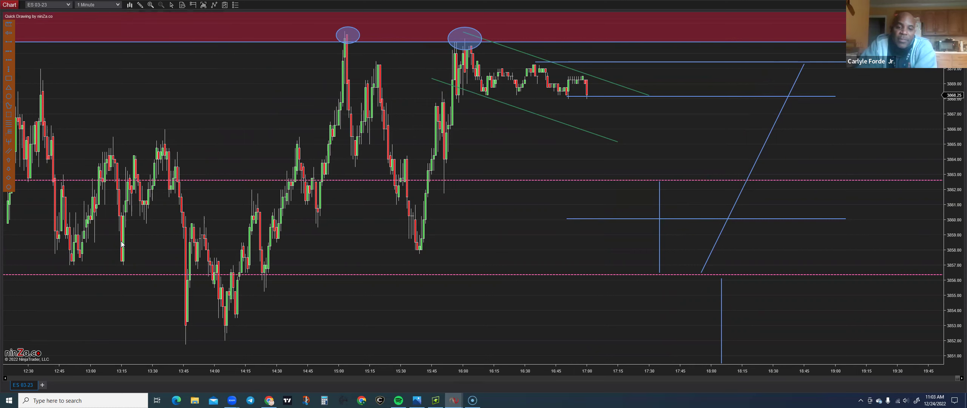
Step: Delete the rising scenario line, the horizontal line at 3860 and both vertical drop lines between the dashed levels
{"action": "left_click_drag", "start_coordinate": [137, 369], "coordinate": [132, 390]}
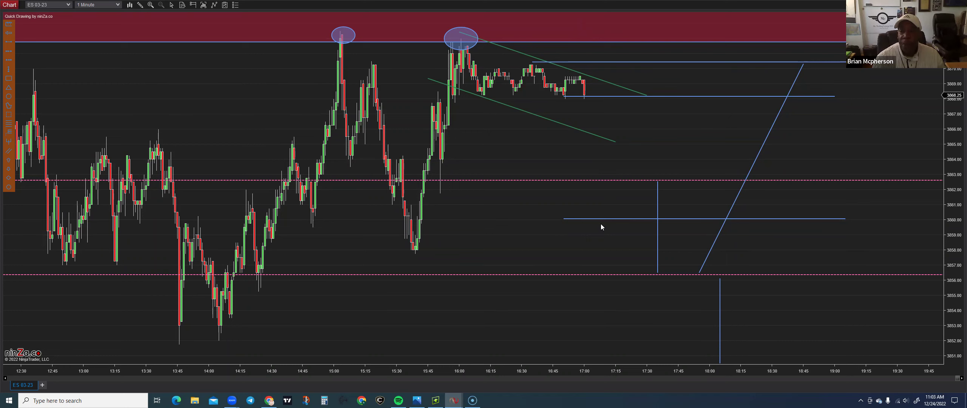
{"action": "left_click_drag", "start_coordinate": [452, 373], "coordinate": [490, 379]}
{"action": "left_click_drag", "start_coordinate": [581, 240], "coordinate": [544, 255]}
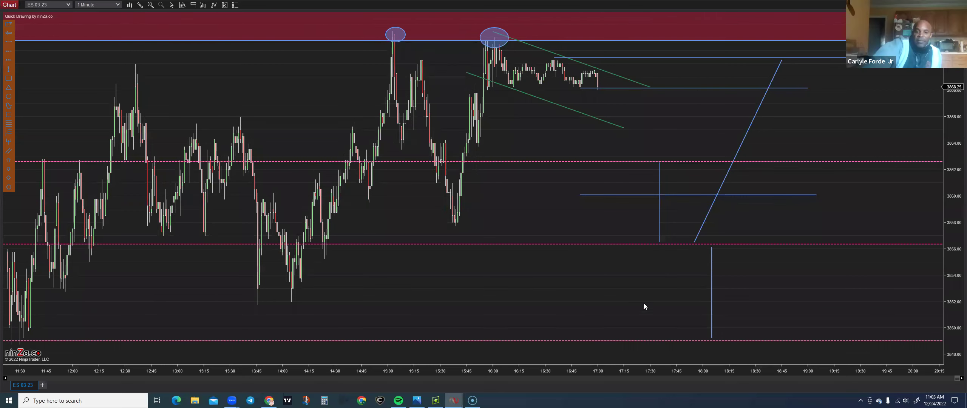
{"action": "left_click", "coordinate": [703, 221]}
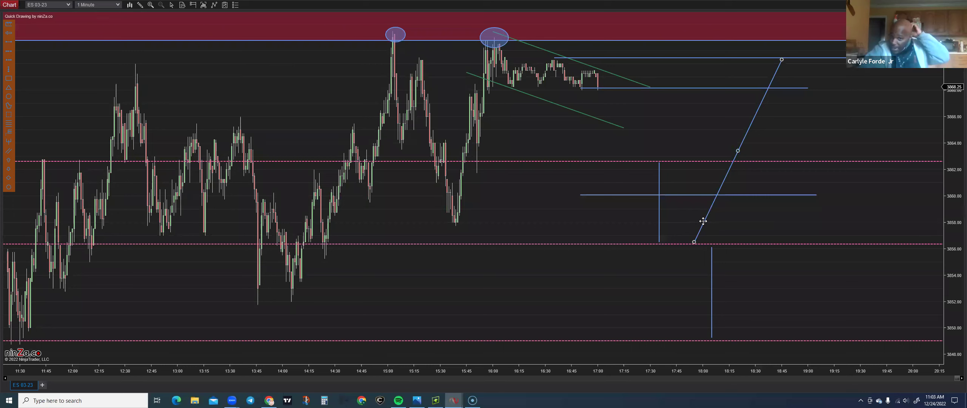
{"action": "key", "text": "Delete"}
{"action": "left_click", "coordinate": [688, 195]}
{"action": "key", "text": "Delete"}
{"action": "left_click", "coordinate": [659, 205]}
{"action": "key", "text": "Delete"}
{"action": "left_click", "coordinate": [711, 295]}
{"action": "key", "text": "Delete"}
Step: Return the ES 03-23 chart to the 5-minute interval, with wide empty space after the last candles
{"action": "left_click_drag", "start_coordinate": [594, 208], "coordinate": [457, 220]}
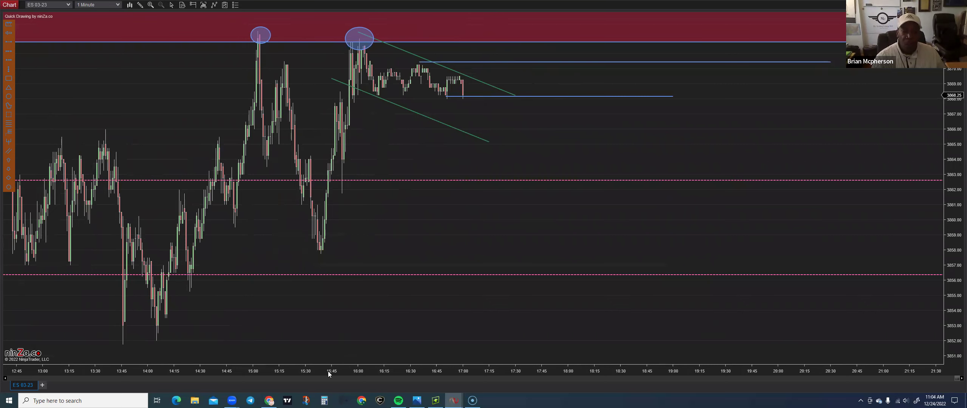
{"action": "left_click_drag", "start_coordinate": [356, 367], "coordinate": [410, 304]}
{"action": "left_click_drag", "start_coordinate": [490, 246], "coordinate": [490, 245]}
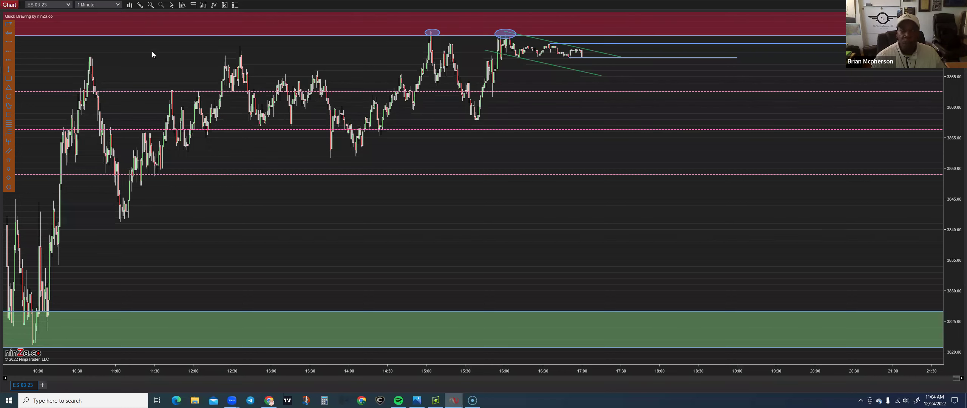
{"action": "left_click", "coordinate": [116, 5]}
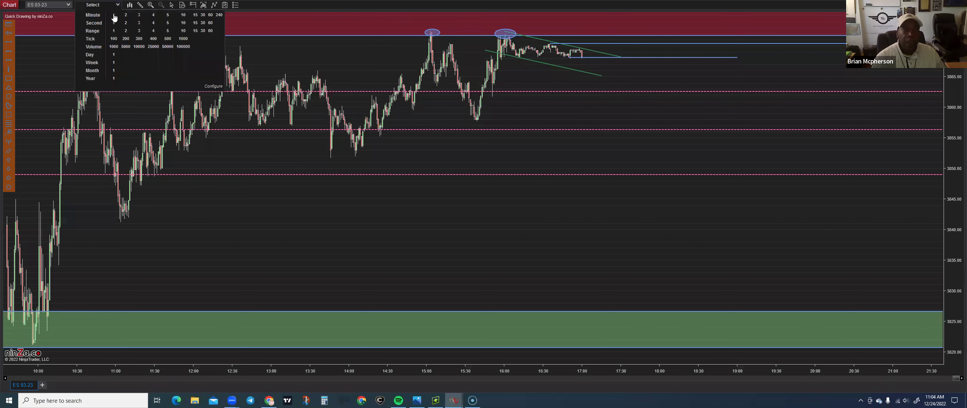
{"action": "left_click", "coordinate": [167, 15]}
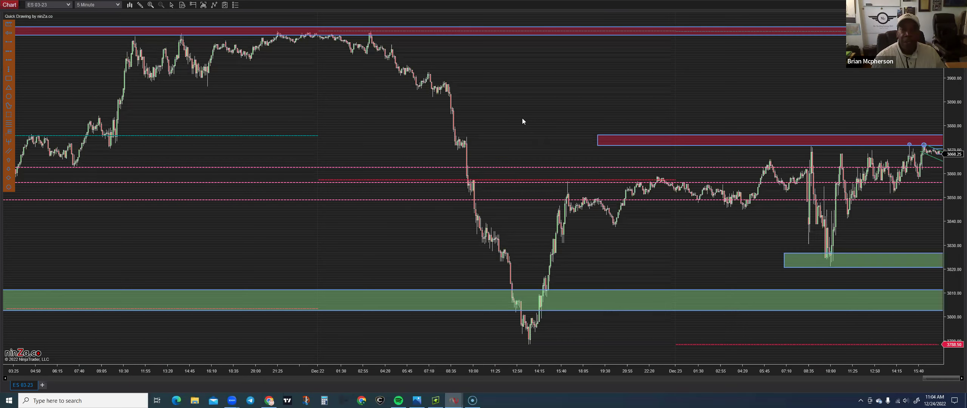
{"action": "scroll", "coordinate": [339, 106], "scroll_direction": "down", "scroll_amount": 10}
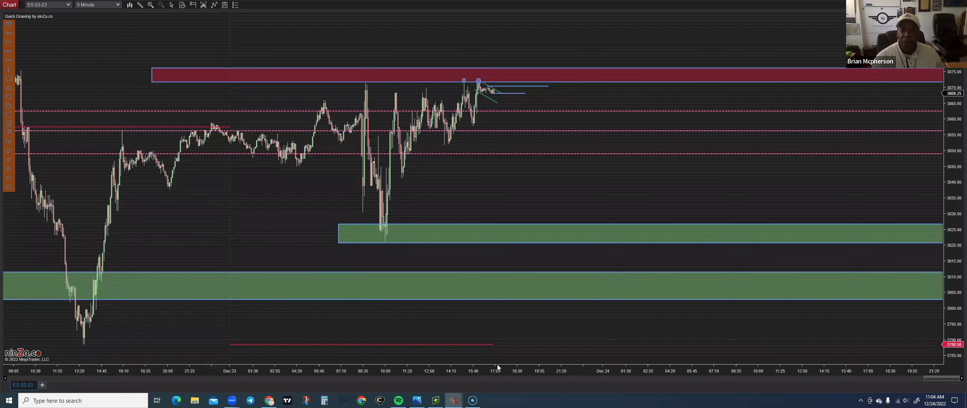
{"action": "left_click_drag", "start_coordinate": [400, 370], "coordinate": [388, 373]}
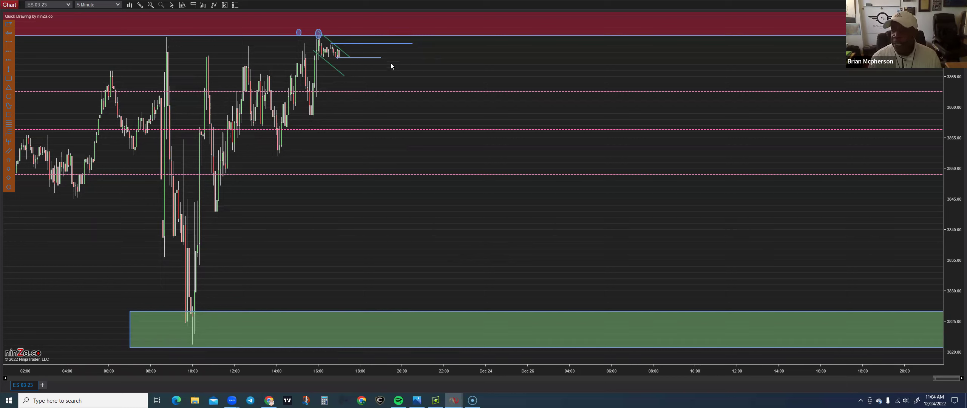
{"action": "left_click", "coordinate": [344, 76]}
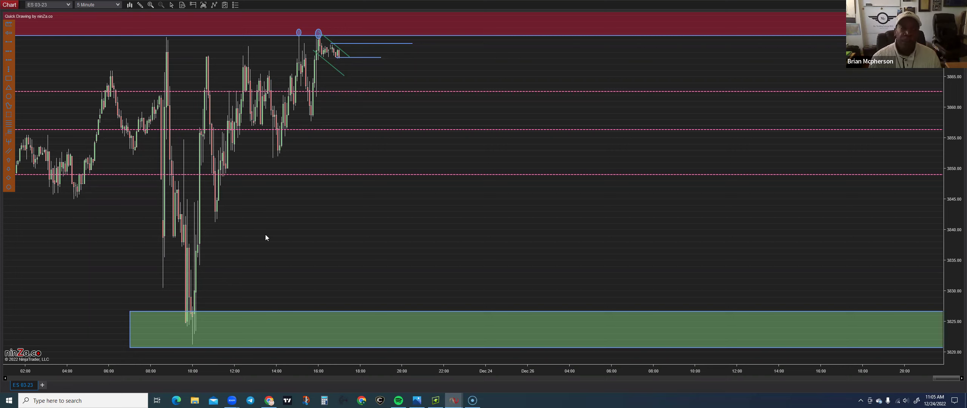
{"action": "mouse_move", "coordinate": [265, 237]}
{"action": "left_mouse_down"}
{"action": "mouse_move", "coordinate": [459, 254]}
{"action": "mouse_move", "coordinate": [225, 241]}
{"action": "left_mouse_up"}
{"action": "left_click_drag", "start_coordinate": [410, 207], "coordinate": [326, 214]}
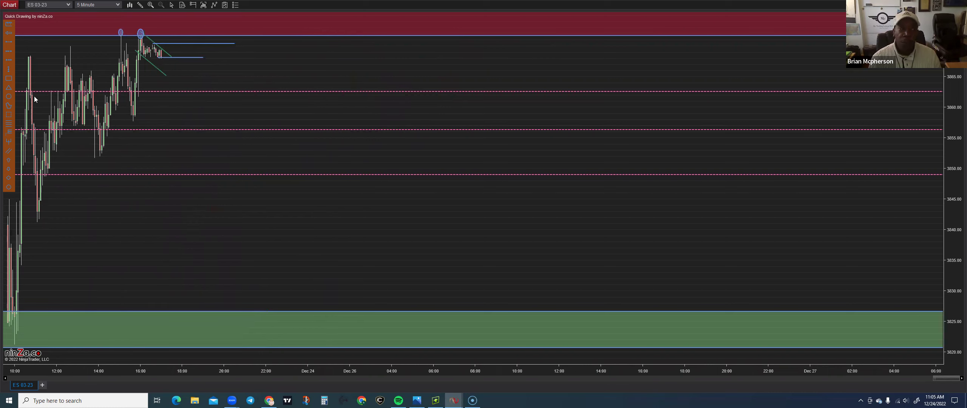
{"action": "right_click", "coordinate": [300, 114]}
{"action": "mouse_move", "coordinate": [341, 228]}
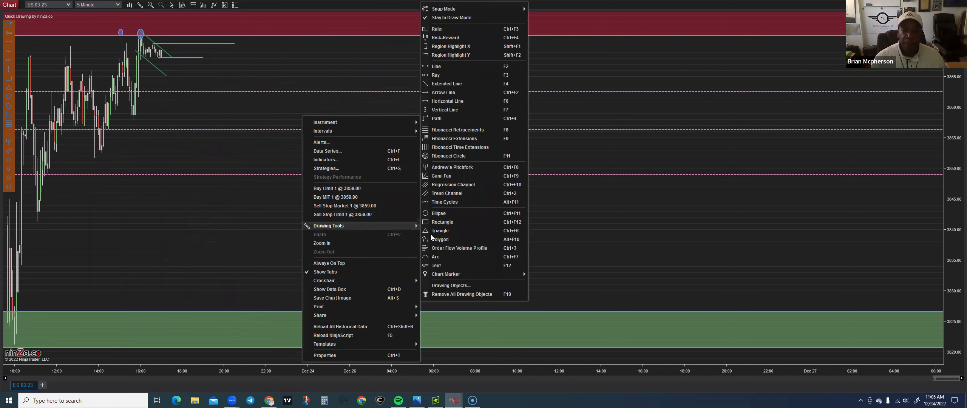
{"action": "left_click", "coordinate": [437, 265]}
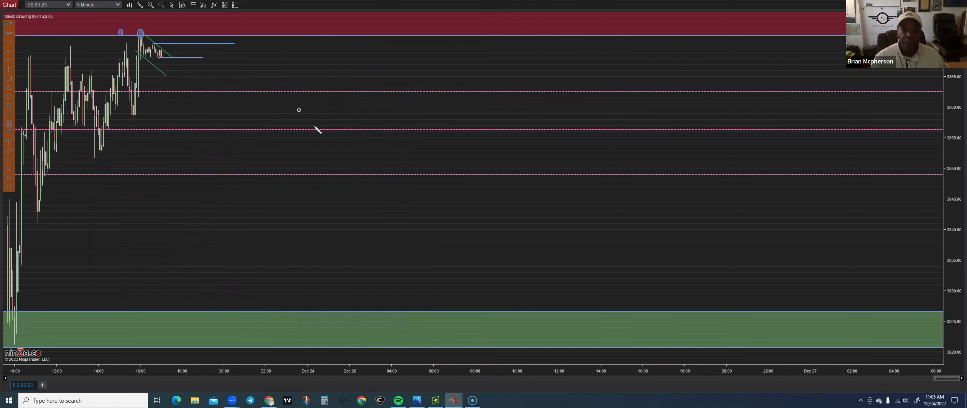
{"action": "key", "text": "Escape"}
Step: Add a text note in the empty space after the candles reading "first before you start your day look at forexfactory. for news announcements"
{"action": "right_click", "coordinate": [322, 124]}
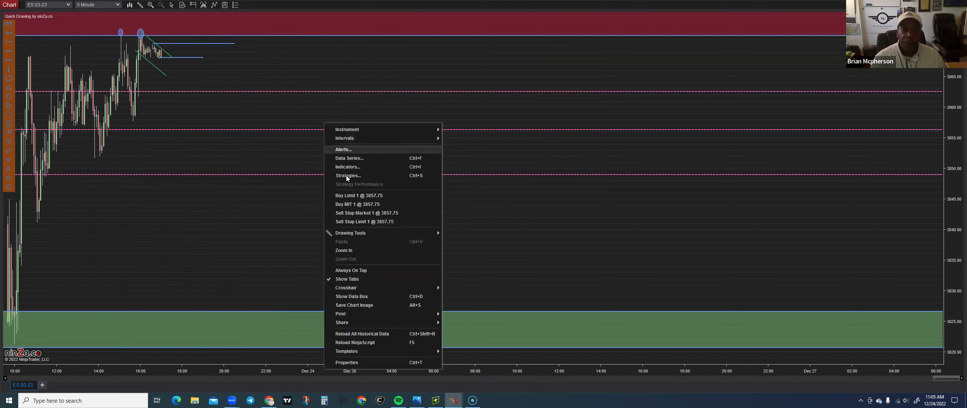
{"action": "mouse_move", "coordinate": [411, 234]}
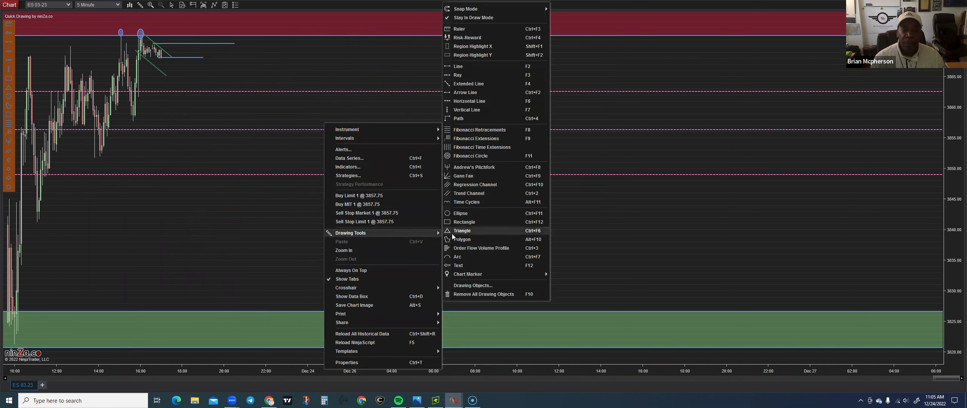
{"action": "left_click", "coordinate": [462, 265]}
{"action": "left_click", "coordinate": [291, 108]}
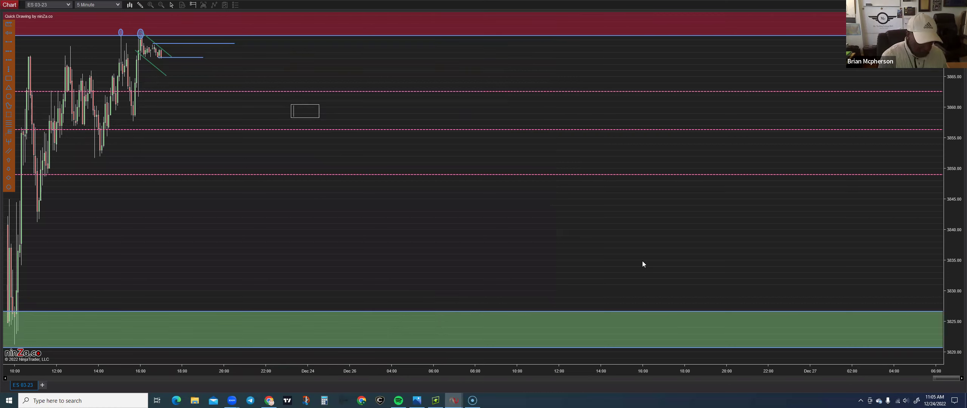
{"action": "type", "text": "first"}
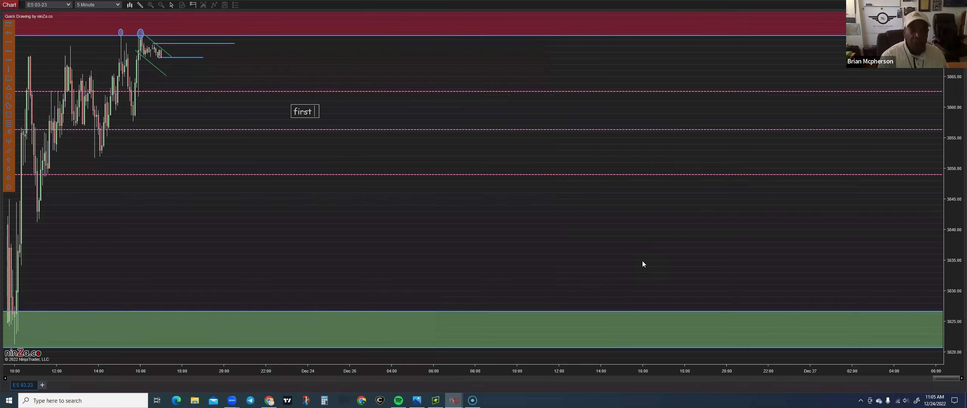
{"action": "type", "text": " b3"}
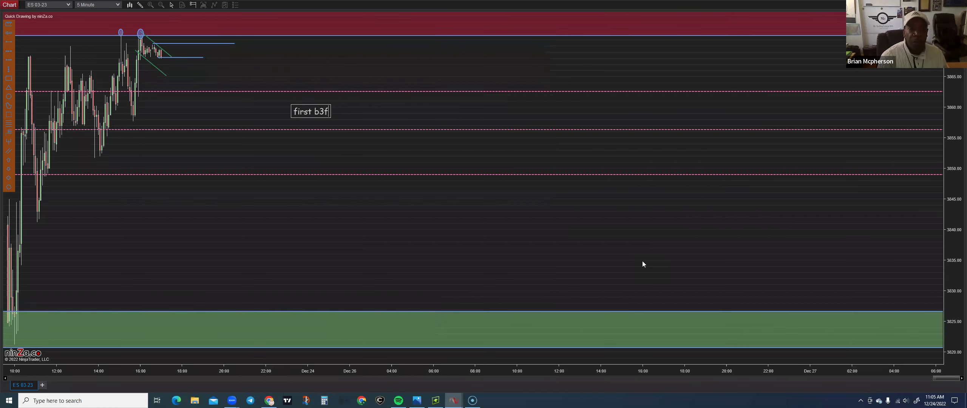
{"action": "key", "text": "BackSpace"}
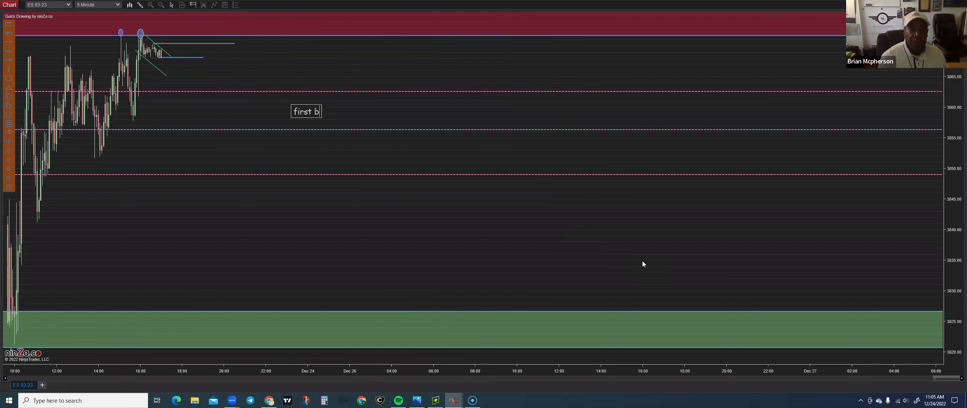
{"action": "type", "text": "efore "}
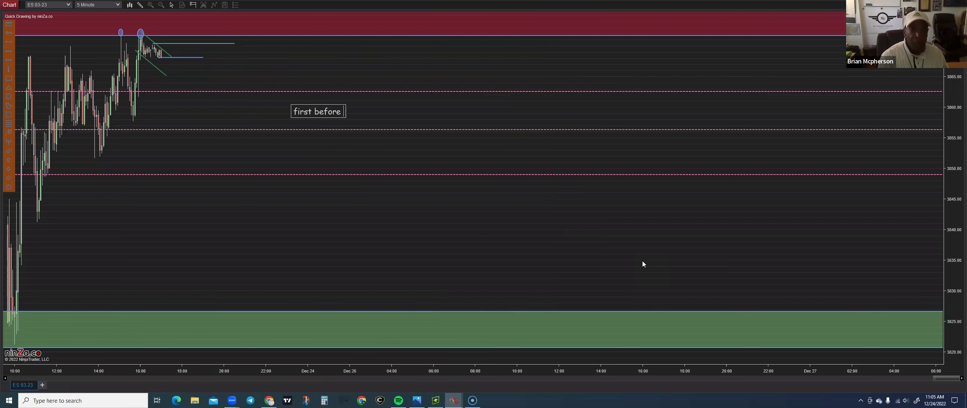
{"action": "type", "text": "you st"}
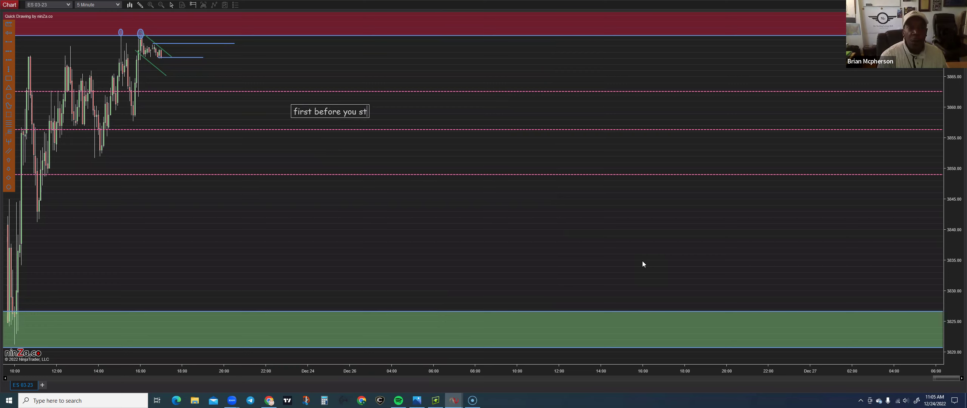
{"action": "type", "text": "art your day "}
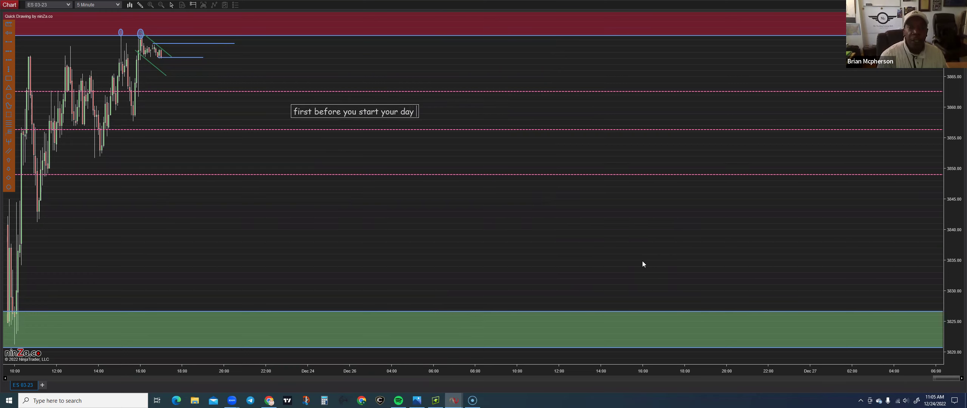
{"action": "type", "text": "look at f"}
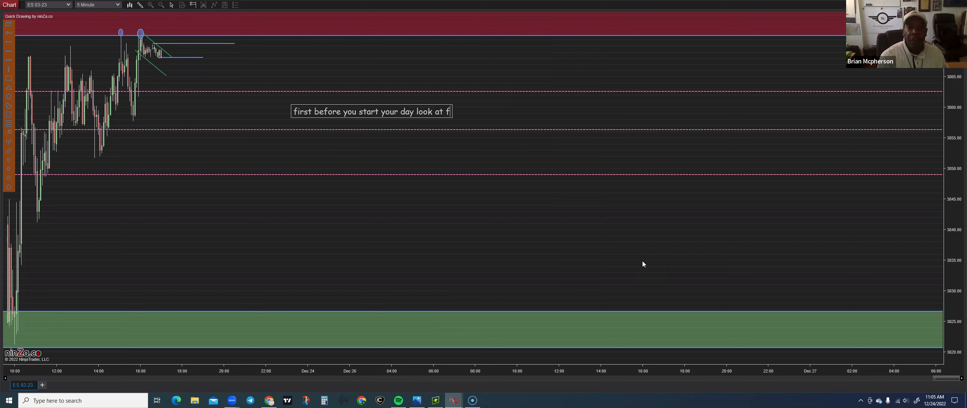
{"action": "type", "text": "orexfactory."}
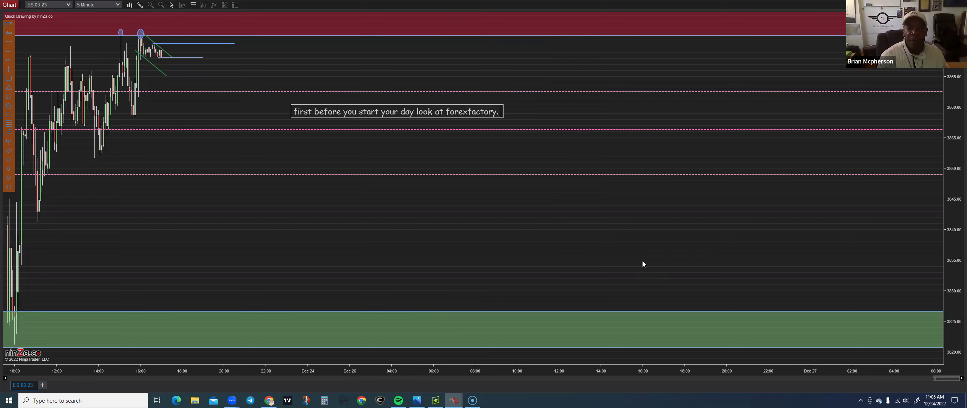
{"action": "type", "text": " r"}
{"action": "type", "text": "or news"}
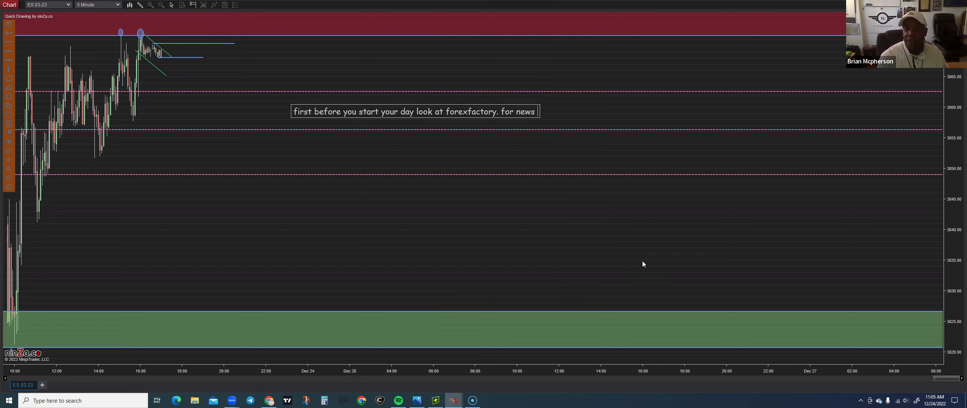
{"action": "type", "text": " announcements"}
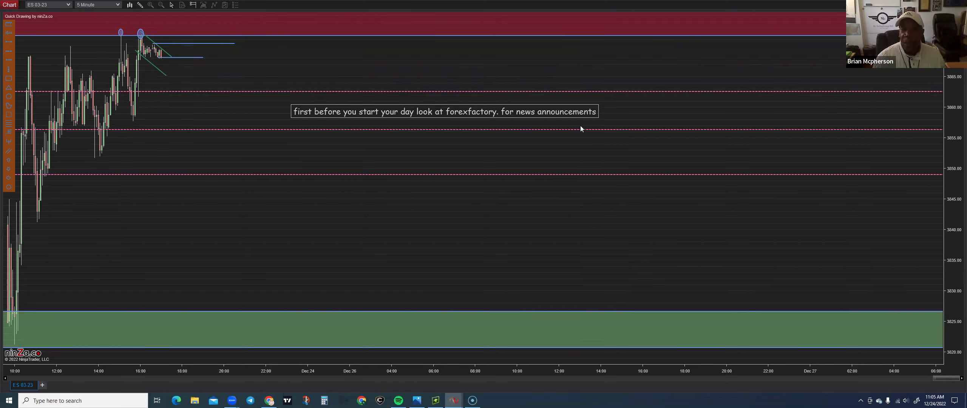
{"action": "left_click", "coordinate": [316, 146]}
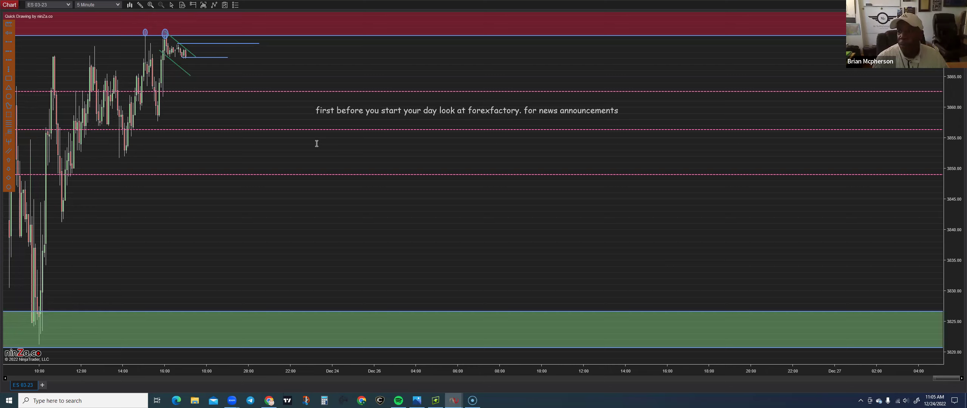
Step: Add a second text note below the first reading "prepwork on the hourly chart get your demand zone in and supply know where!"
{"action": "left_click", "coordinate": [317, 144]}
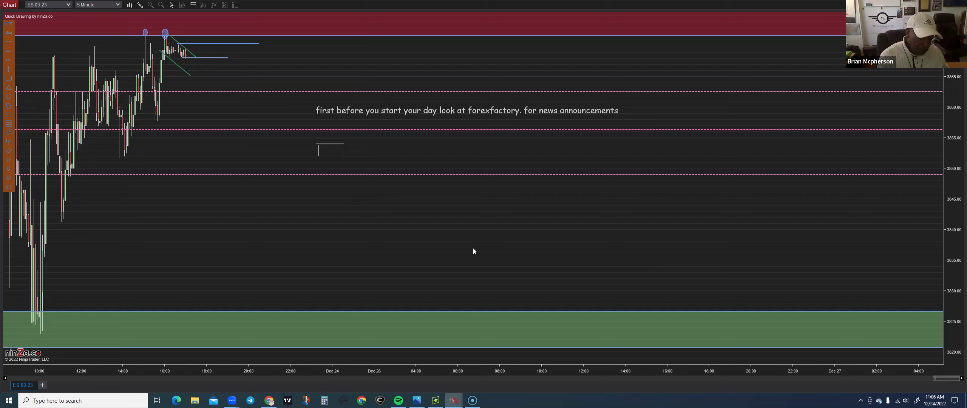
{"action": "type", "text": "prepwork on the hourly"}
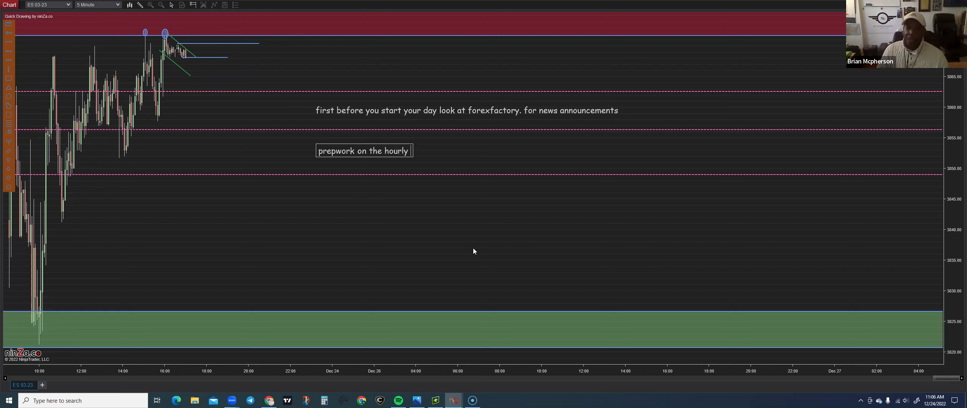
{"action": "type", "text": "chart get yo"}
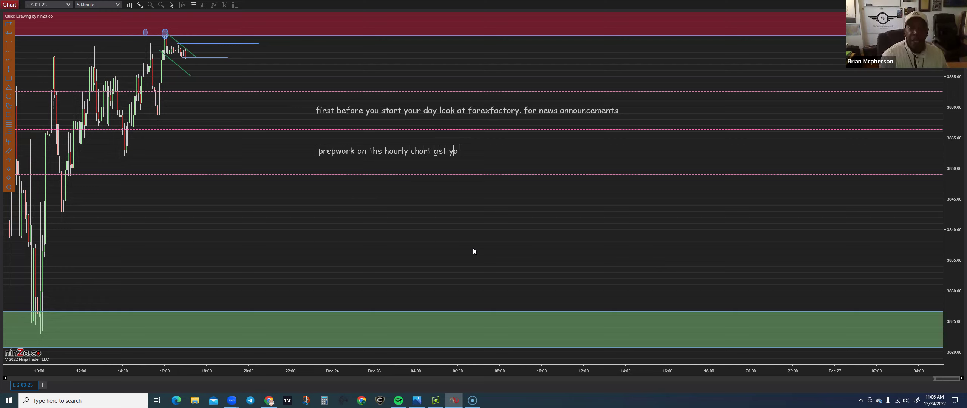
{"action": "type", "text": "ur demand zone"}
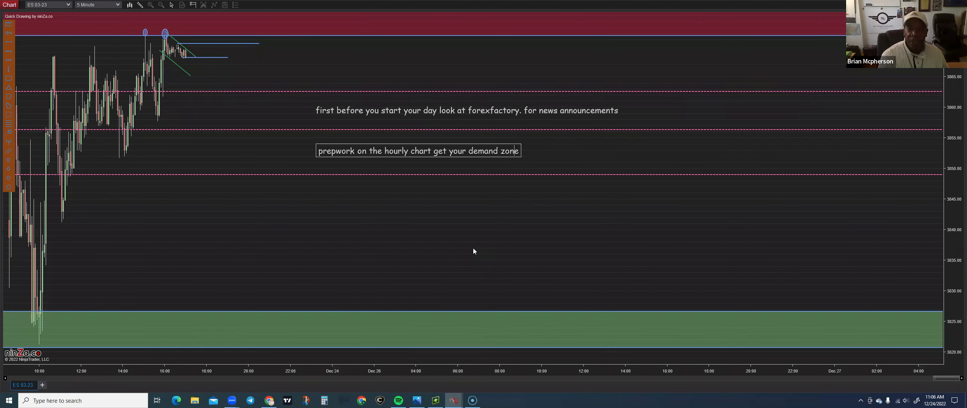
{"action": "type", "text": " in and supply kn"}
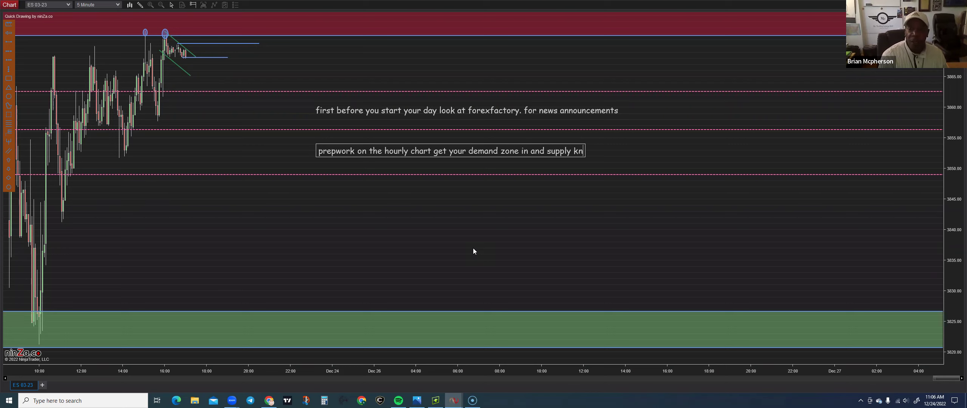
{"action": "type", "text": "w where"}
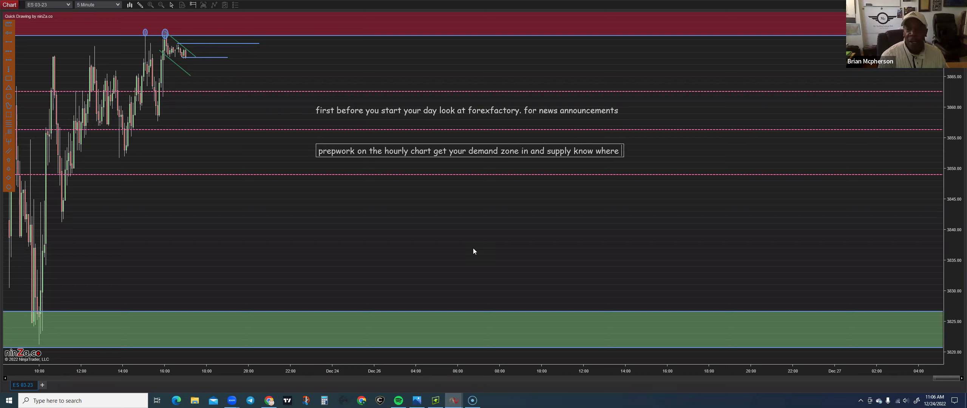
{"action": "key", "text": "BackSpace"}
{"action": "type", "text": "!"}
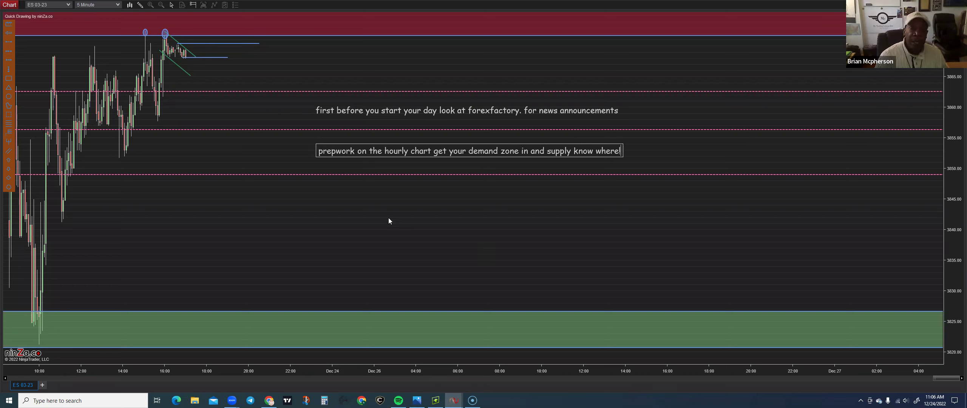
{"action": "left_click", "coordinate": [301, 184]}
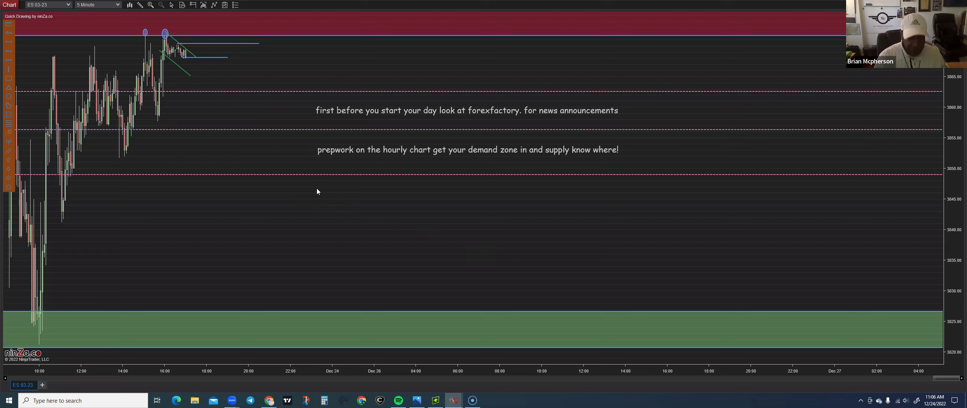
{"action": "left_click", "coordinate": [317, 190]}
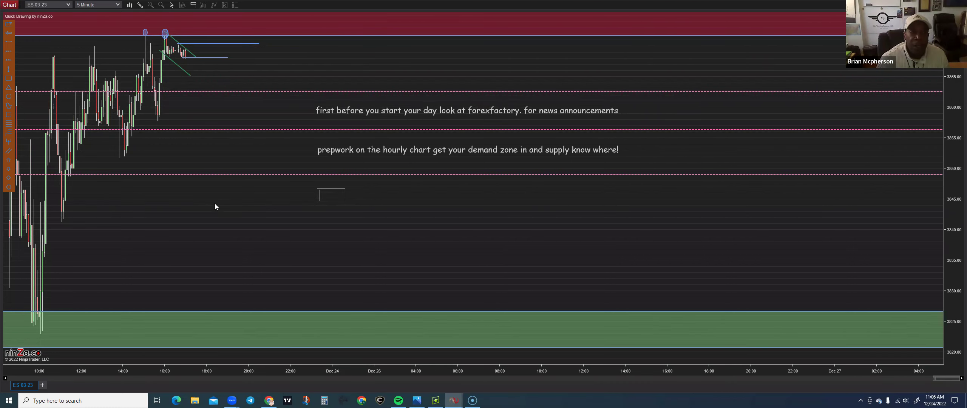
{"action": "scroll", "coordinate": [212, 216], "scroll_direction": "down", "scroll_amount": 5}
{"action": "left_click", "coordinate": [172, 214]}
Step: Switch the ES 03-23 chart to the 60-minute interval, framing the recent supply and demand zones and both text notes
{"action": "scroll", "coordinate": [268, 249], "scroll_direction": "up", "scroll_amount": 1}
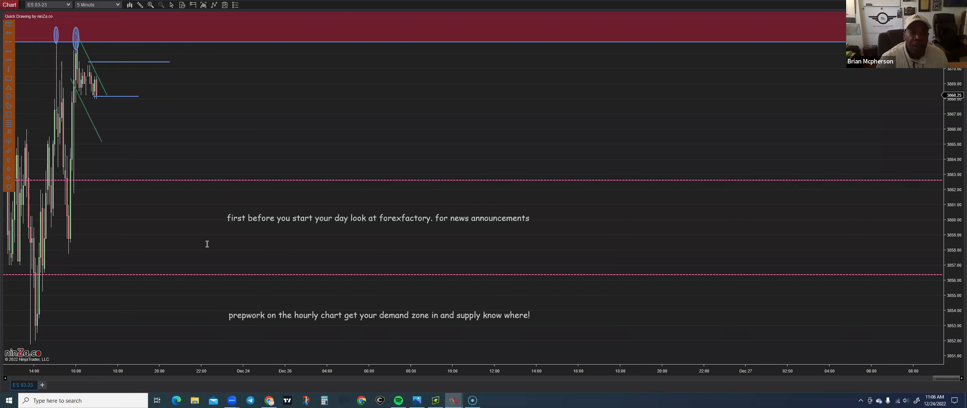
{"action": "left_click_drag", "start_coordinate": [129, 376], "coordinate": [201, 376]}
{"action": "scroll", "coordinate": [208, 376], "scroll_direction": "down", "scroll_amount": 3}
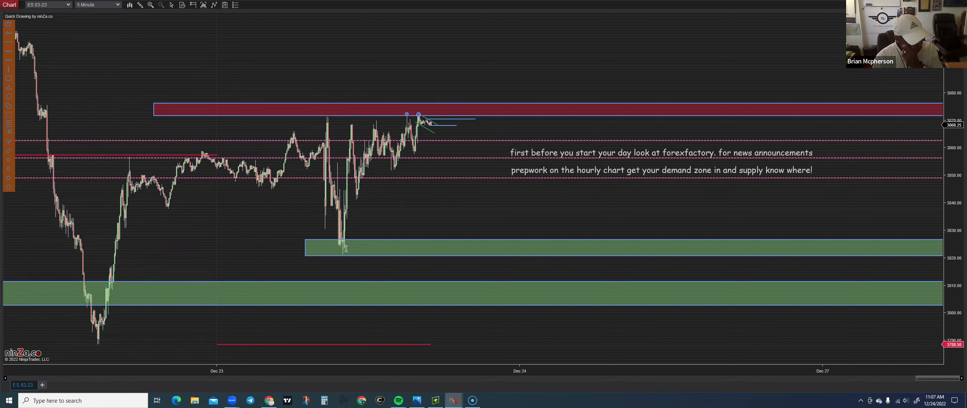
{"action": "left_click", "coordinate": [118, 5]}
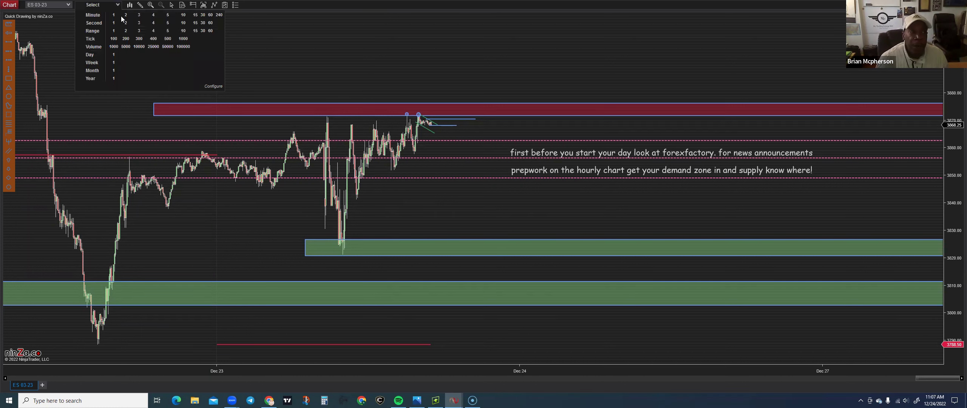
{"action": "left_click", "coordinate": [209, 15]}
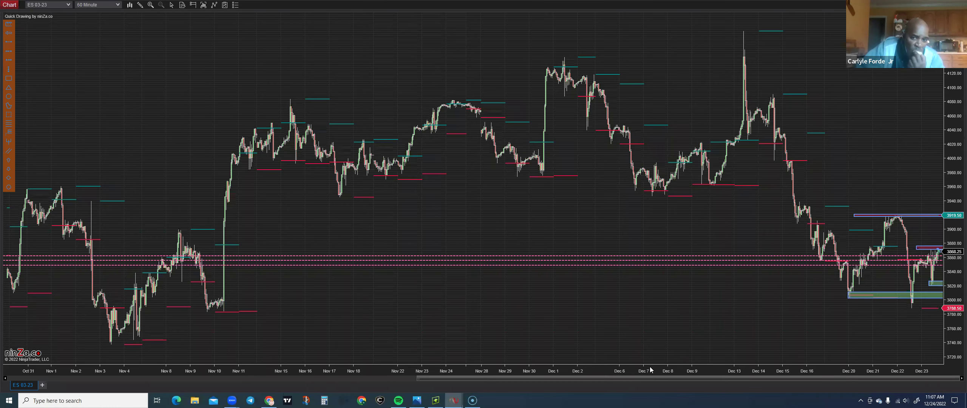
{"action": "left_click_drag", "start_coordinate": [650, 369], "coordinate": [125, 350]}
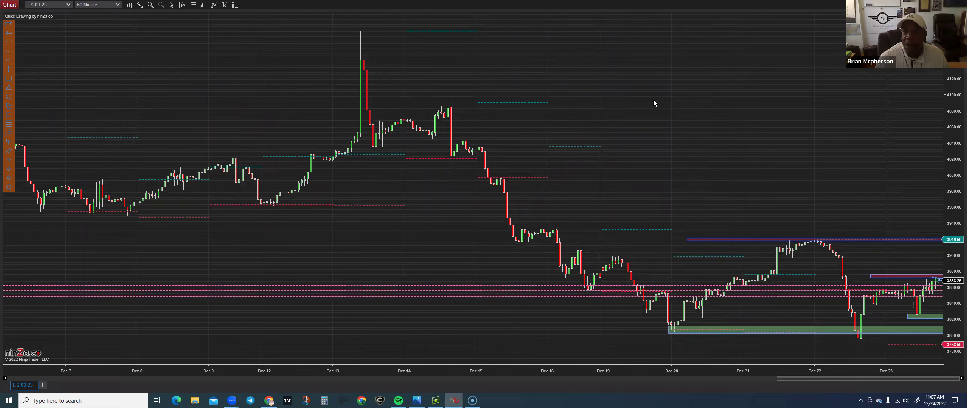
{"action": "left_click_drag", "start_coordinate": [654, 102], "coordinate": [159, 108]}
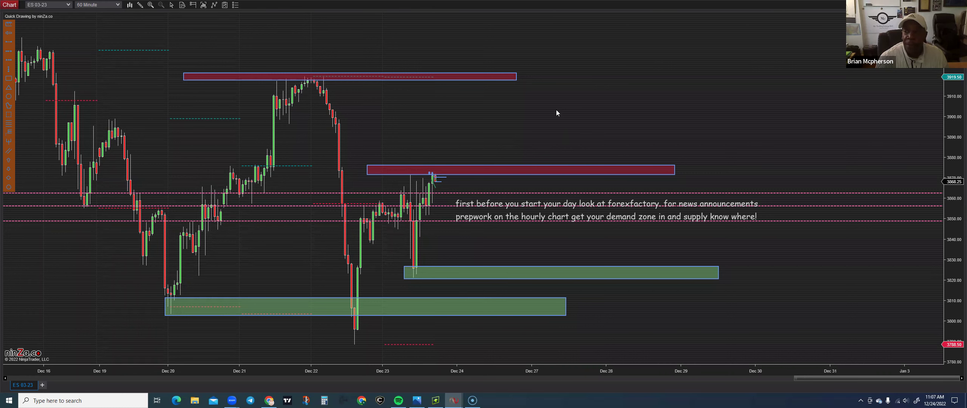
{"action": "scroll", "coordinate": [476, 121], "scroll_direction": "down", "scroll_amount": 5}
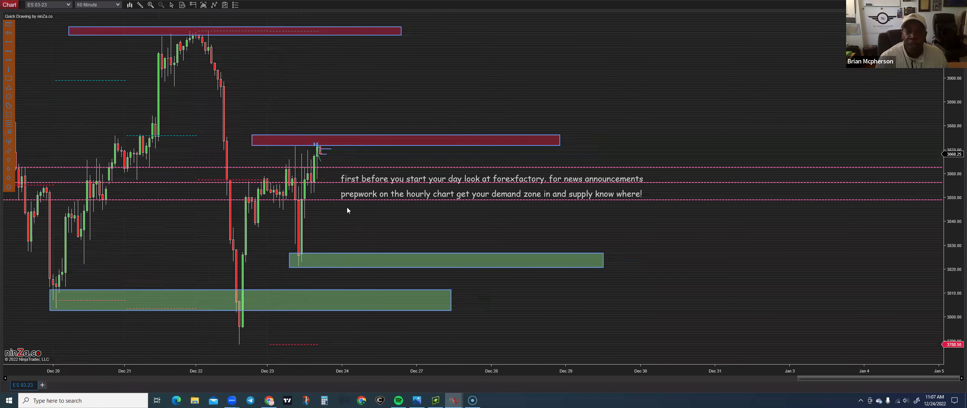
Step: Add a third text note below the prepwork note reading "London's high and Low"
{"action": "right_click", "coordinate": [338, 211]}
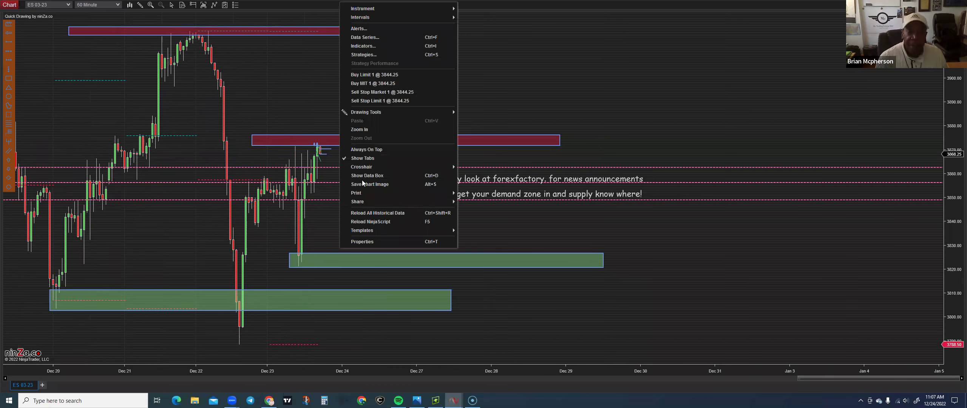
{"action": "mouse_move", "coordinate": [392, 112]}
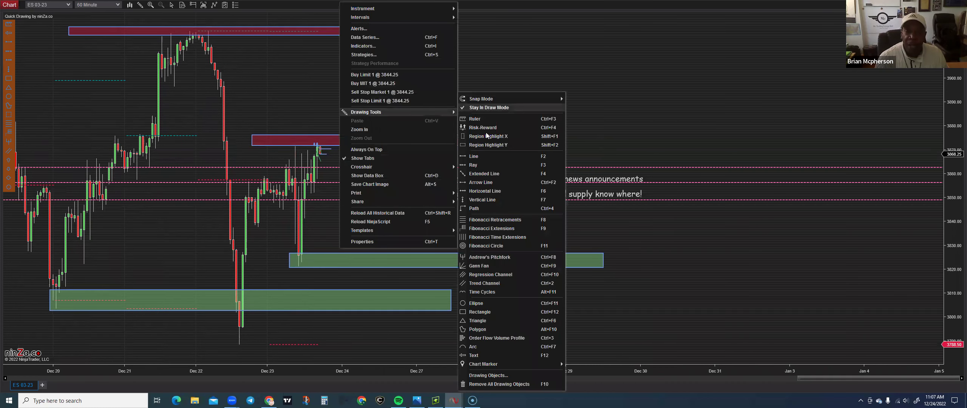
{"action": "left_click", "coordinate": [473, 355]}
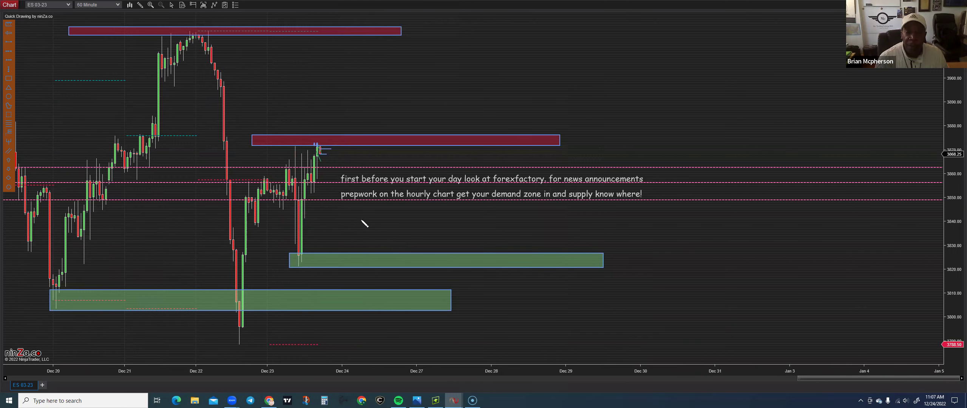
{"action": "right_click", "coordinate": [342, 209]}
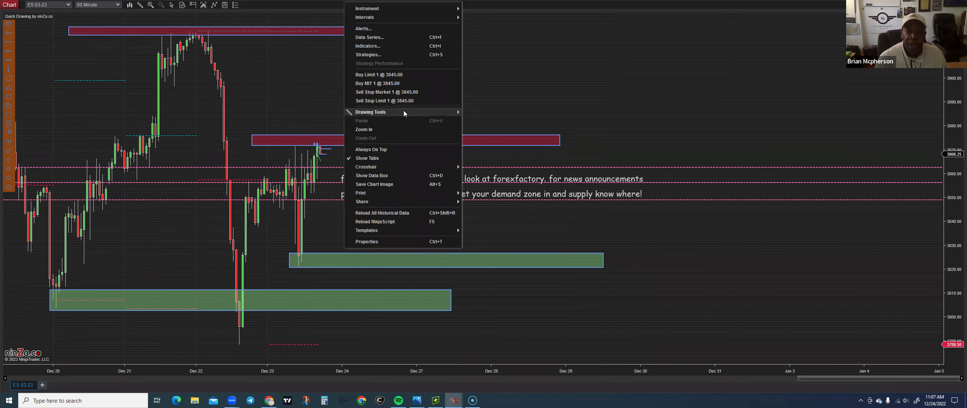
{"action": "mouse_move", "coordinate": [404, 111]}
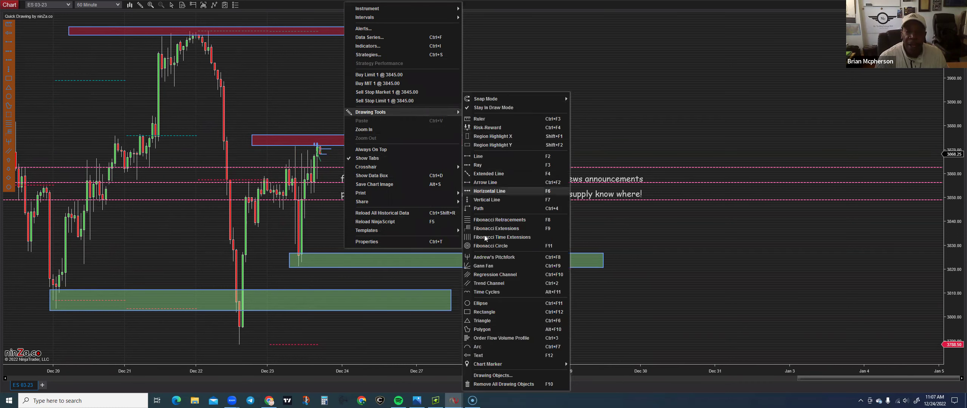
{"action": "left_click", "coordinate": [481, 351]}
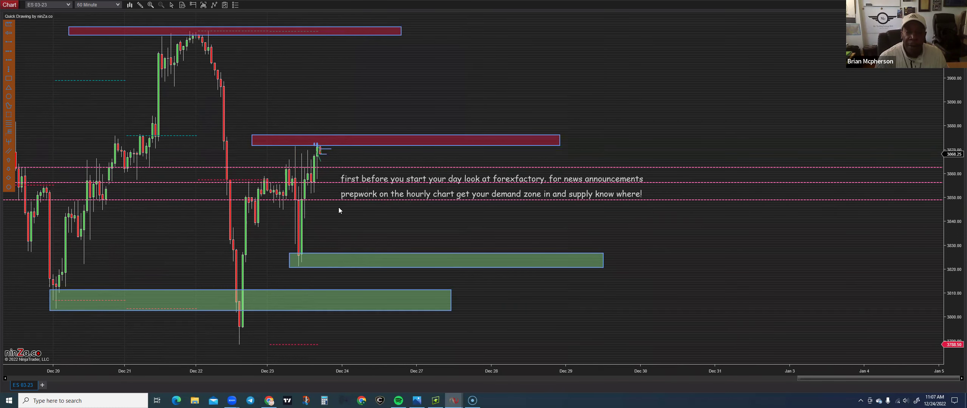
{"action": "left_click", "coordinate": [339, 210]}
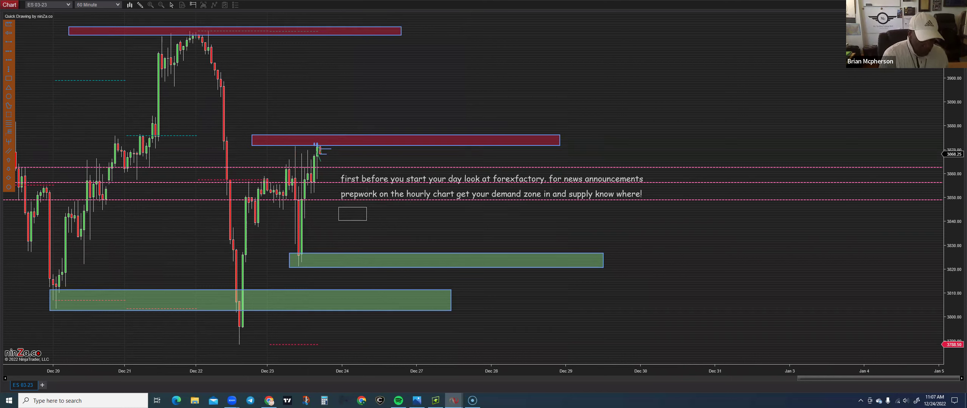
{"action": "type", "text": "pr"}
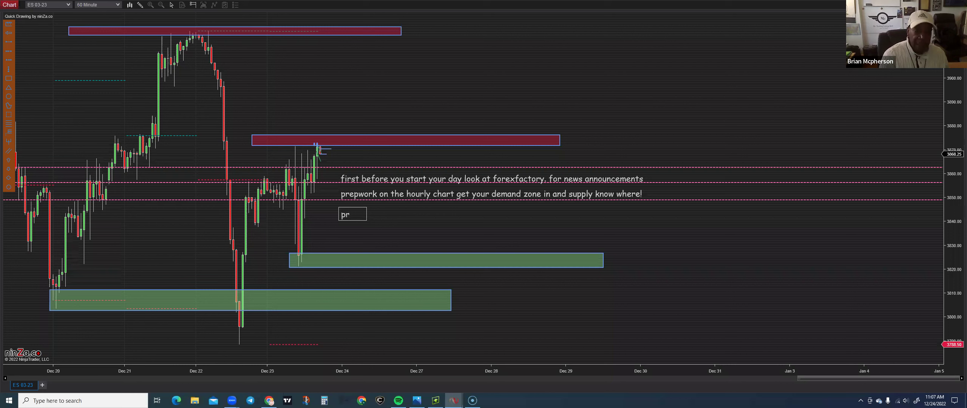
{"action": "type", "text": "epwo"}
{"action": "key", "text": "BackSpace"}
{"action": "key", "text": "BackSpace"}
{"action": "key", "text": "BackSpace"}
{"action": "type", "text": "London's high and"}
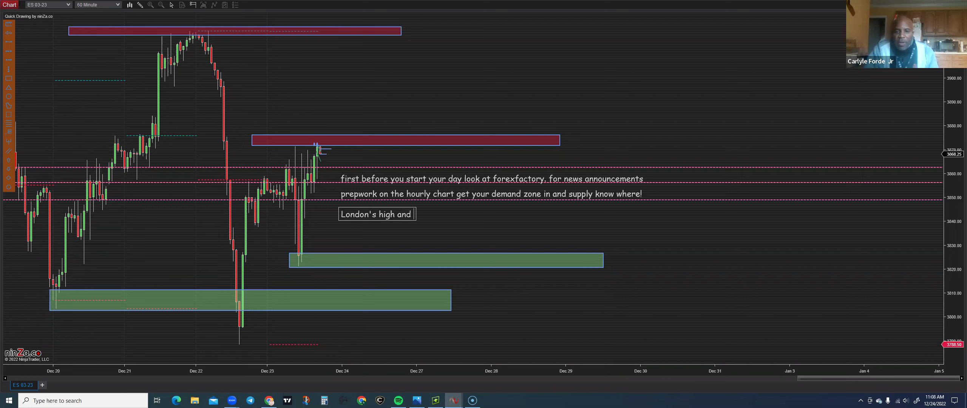
{"action": "type", "text": " Low"}
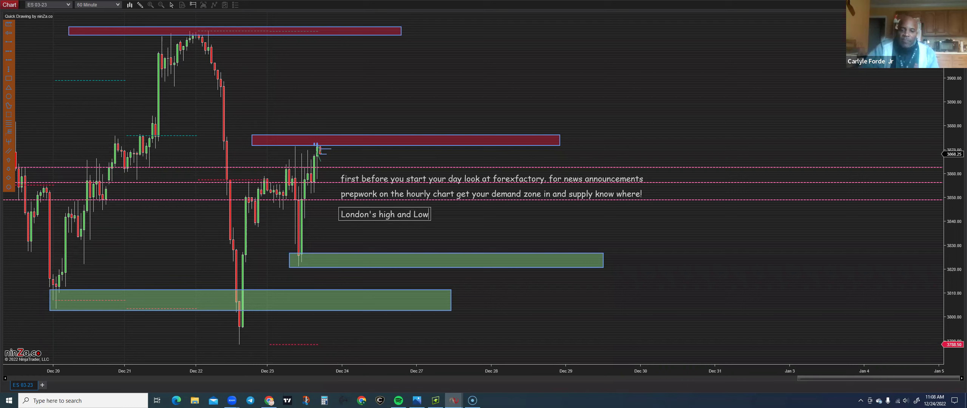
{"action": "left_click", "coordinate": [355, 227]}
{"action": "left_click", "coordinate": [355, 227]}
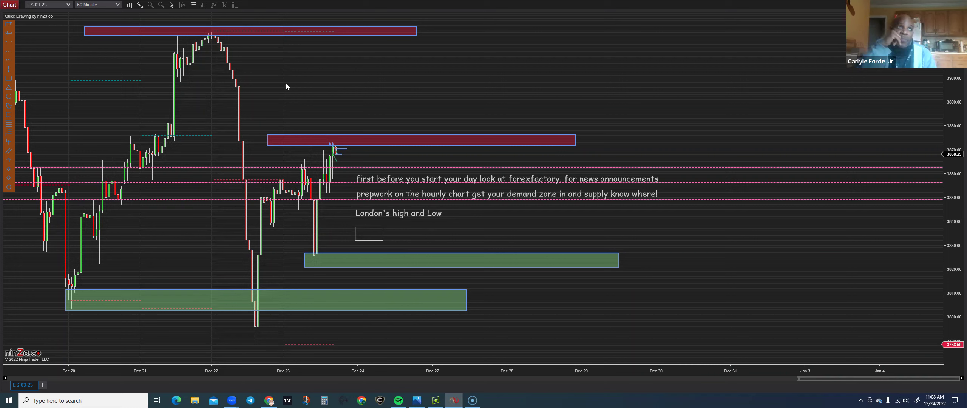
{"action": "right_click", "coordinate": [328, 77]}
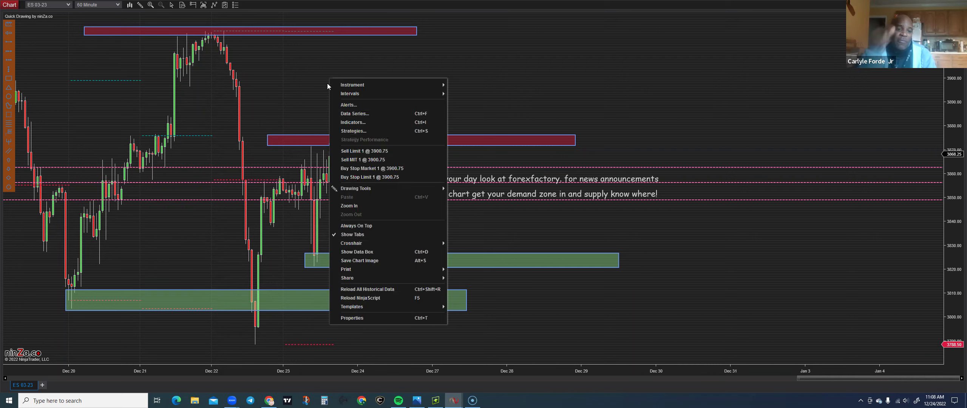
{"action": "left_click", "coordinate": [350, 122]}
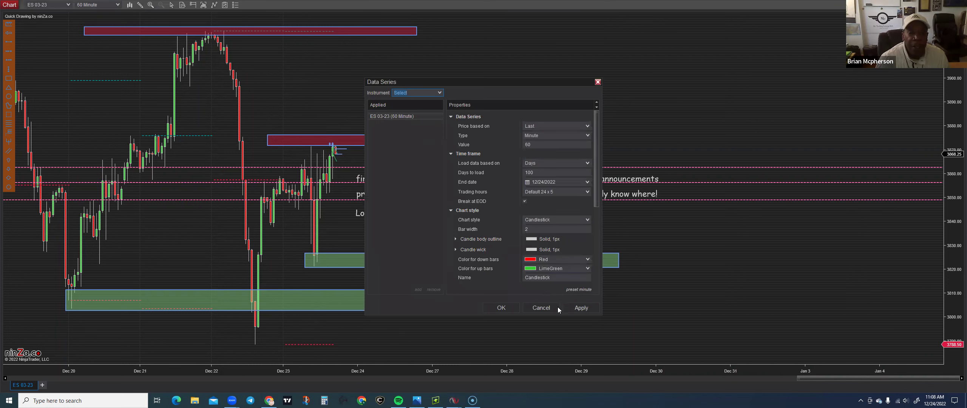
{"action": "left_click", "coordinate": [533, 308]}
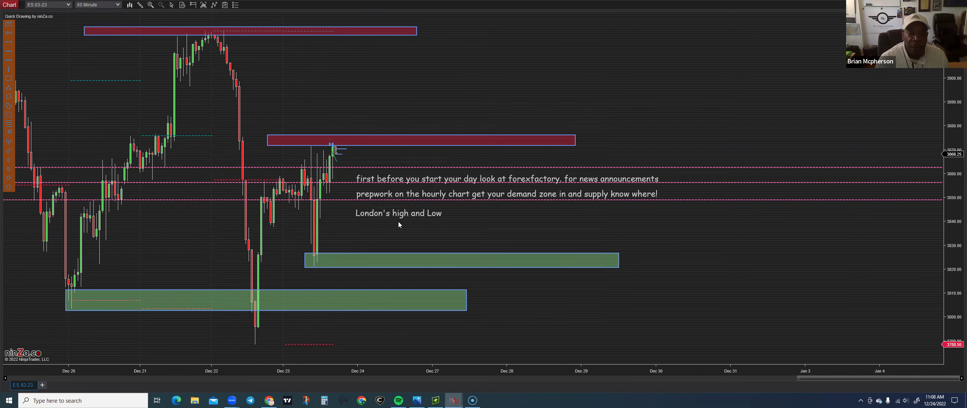
Step: Add the ColorRegions indicator from the TG folder to the 60-minute ES 03-23 chart
{"action": "right_click", "coordinate": [305, 68]}
{"action": "left_click", "coordinate": [325, 110]}
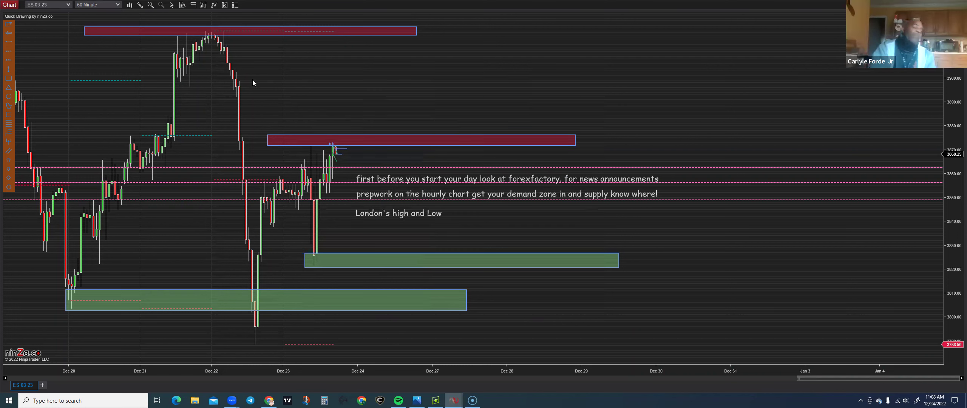
{"action": "left_click", "coordinate": [374, 140]}
{"action": "double_click", "coordinate": [383, 147]}
{"action": "left_click", "coordinate": [383, 147]}
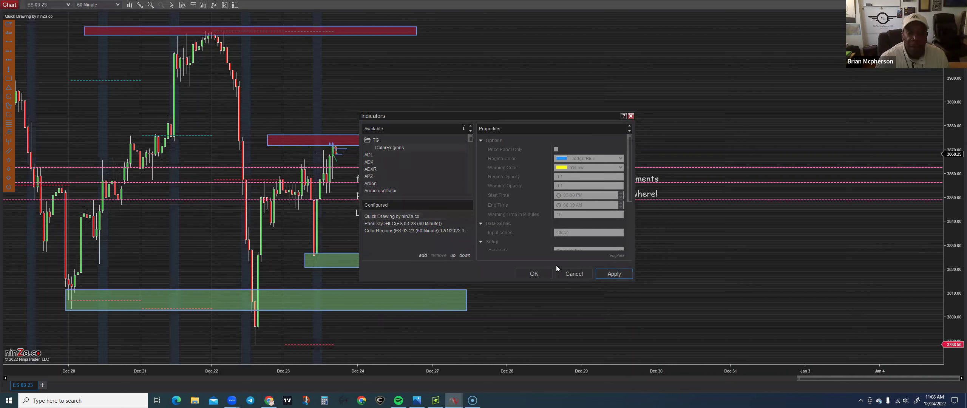
{"action": "left_click", "coordinate": [533, 274]}
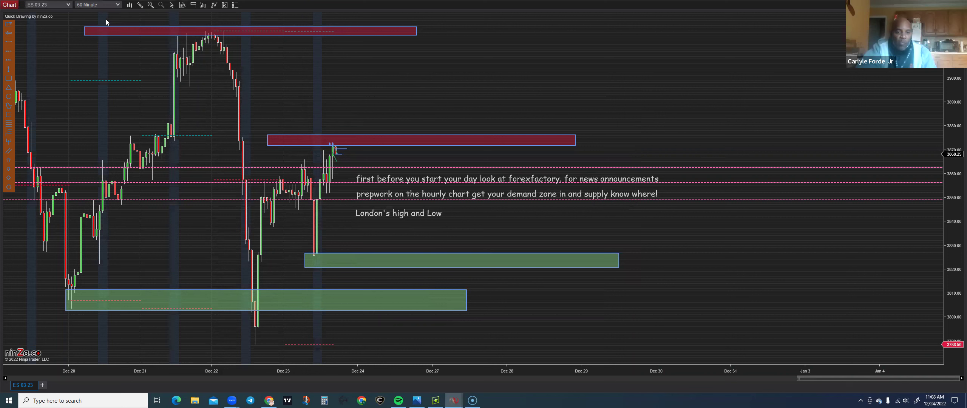
Step: Switch the chart to the 5-minute interval and review the ColorRegions indicator's start and end time settings
{"action": "left_click", "coordinate": [117, 5]}
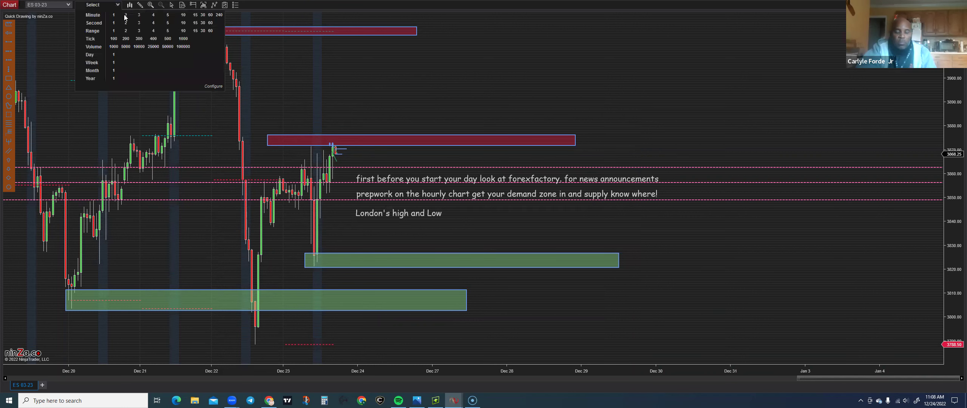
{"action": "left_click", "coordinate": [168, 16]}
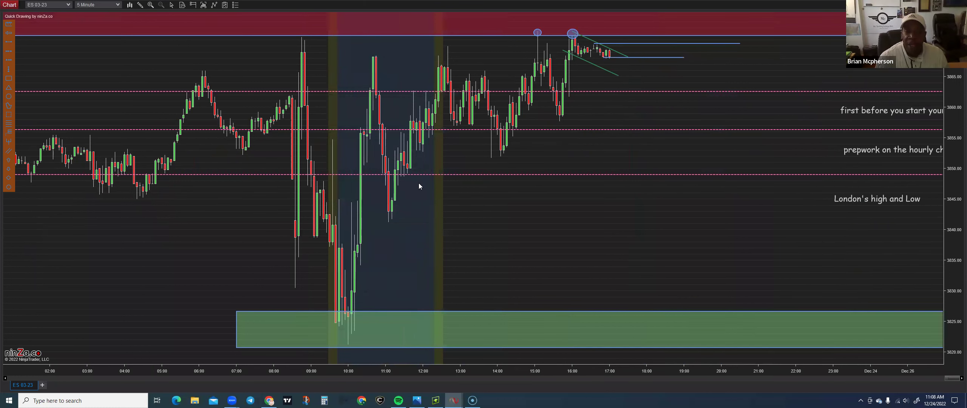
{"action": "right_click", "coordinate": [240, 75]}
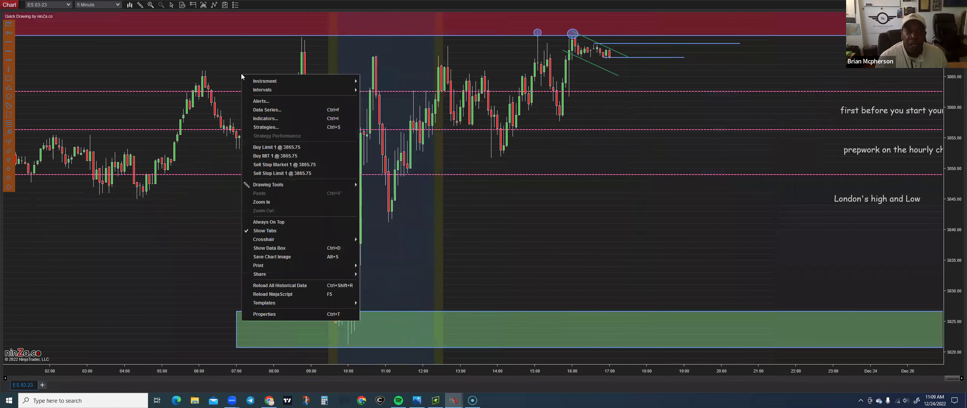
{"action": "left_click", "coordinate": [265, 119]}
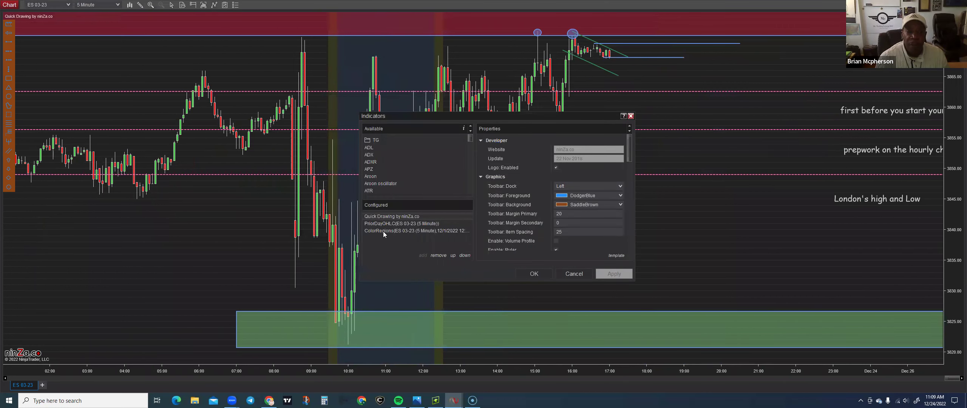
{"action": "left_click", "coordinate": [383, 233]}
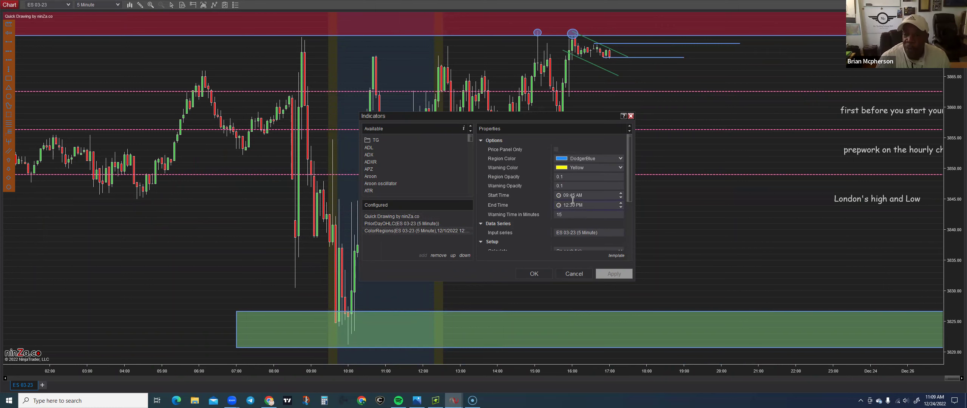
{"action": "left_click", "coordinate": [536, 274]}
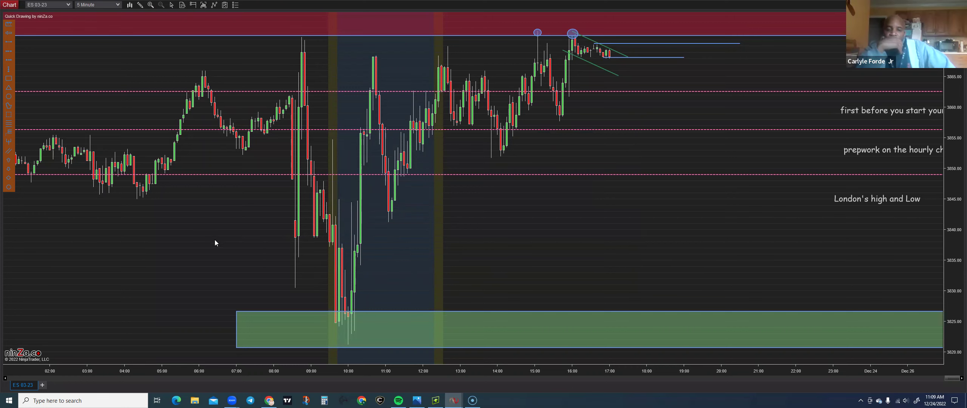
Step: Switch the chart to the 15-minute interval and move the "London's high and Low" note closer beneath the prepwork note, aligning their left edges
{"action": "left_click_drag", "start_coordinate": [198, 248], "coordinate": [406, 246]}
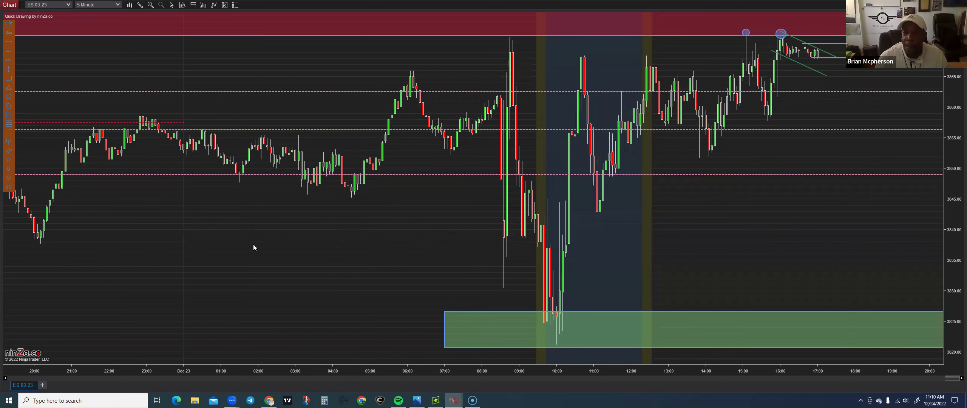
{"action": "scroll", "coordinate": [341, 225], "scroll_direction": "down", "scroll_amount": 5}
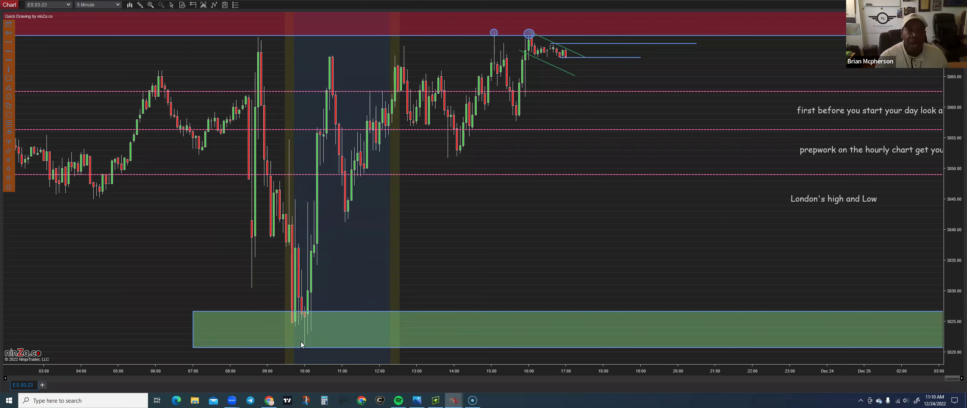
{"action": "left_click", "coordinate": [117, 5]}
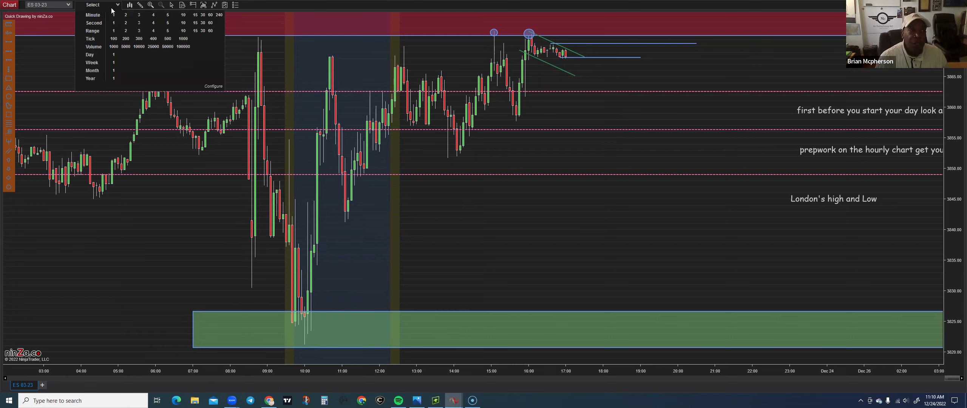
{"action": "left_click", "coordinate": [196, 15]}
{"action": "scroll", "coordinate": [480, 133], "scroll_direction": "down", "scroll_amount": 10}
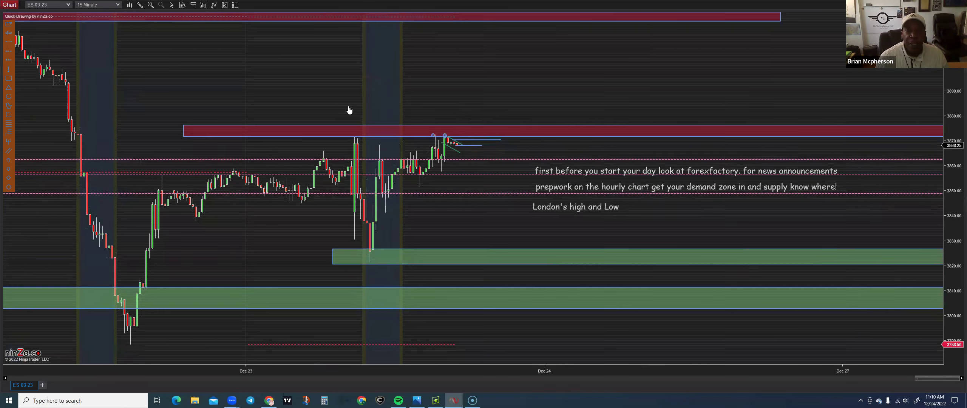
{"action": "scroll", "coordinate": [449, 141], "scroll_direction": "down", "scroll_amount": 2}
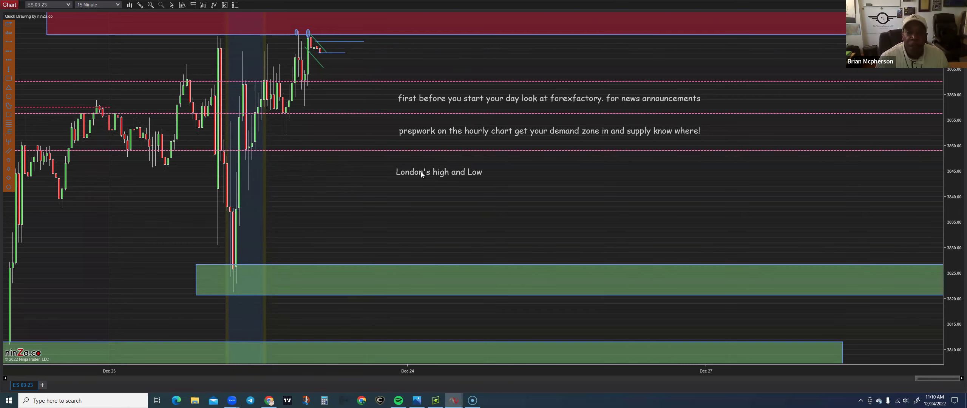
{"action": "left_click_drag", "start_coordinate": [420, 174], "coordinate": [426, 165]}
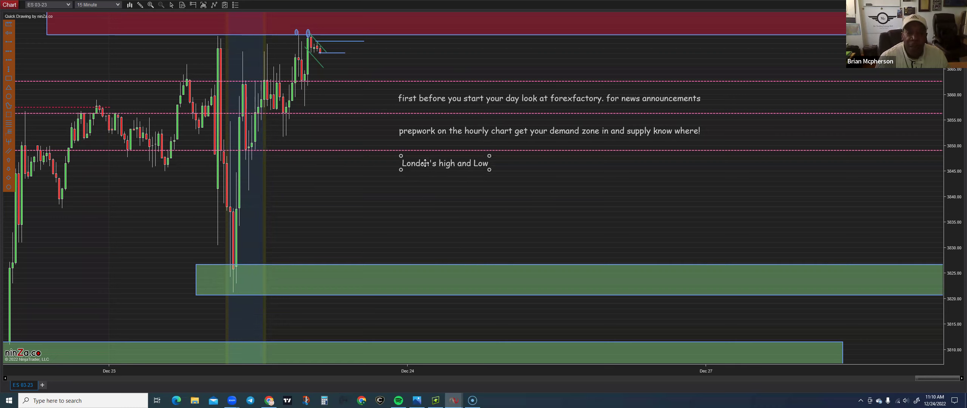
Step: Add a fourth text note reading "box in price" just below the "London's high and Low" note
{"action": "right_click", "coordinate": [406, 181]}
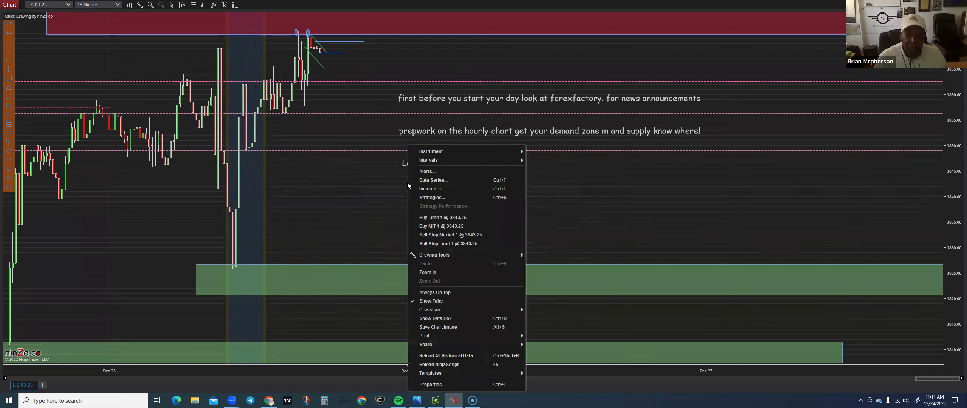
{"action": "mouse_move", "coordinate": [448, 254]}
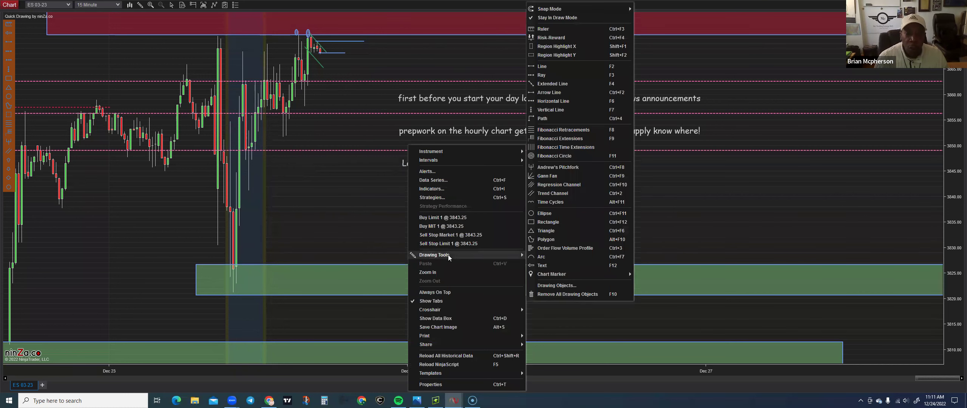
{"action": "left_click", "coordinate": [550, 265]}
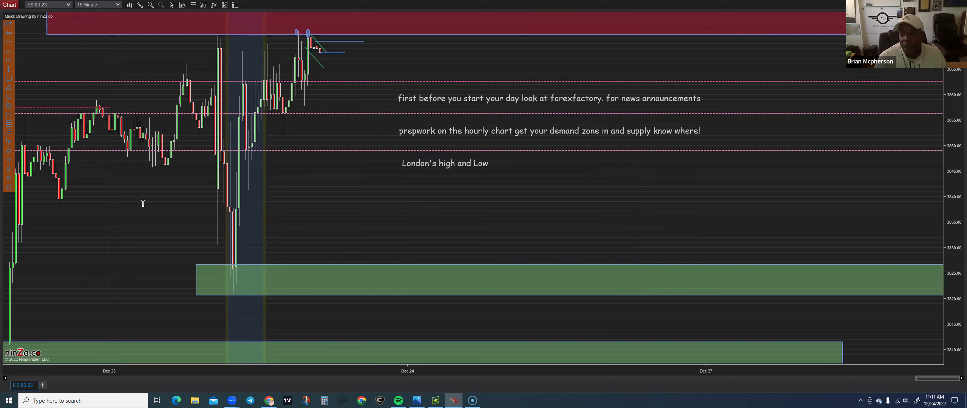
{"action": "left_click", "coordinate": [404, 177]}
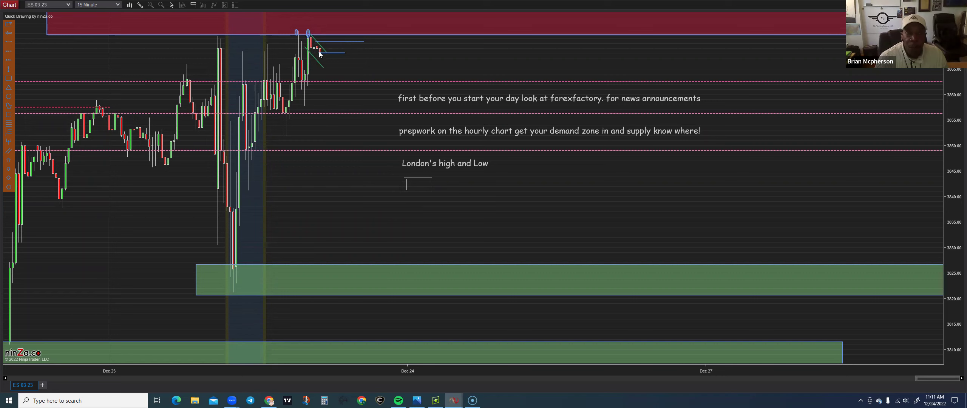
{"action": "left_click", "coordinate": [369, 72]}
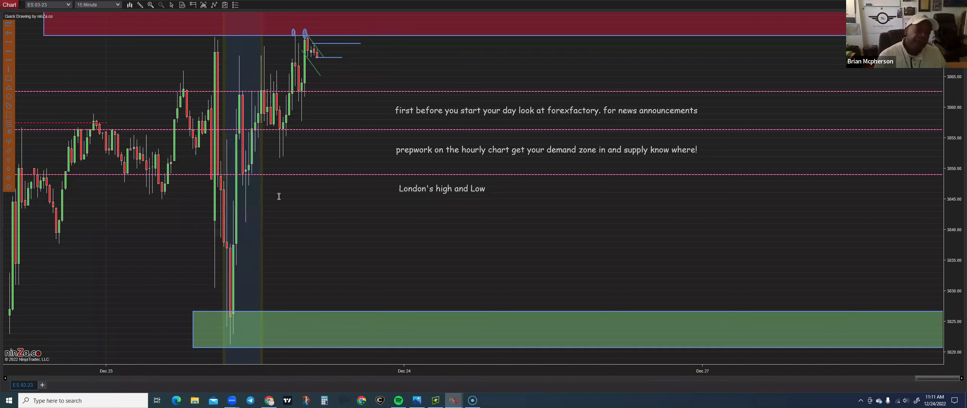
{"action": "left_click", "coordinate": [405, 196]}
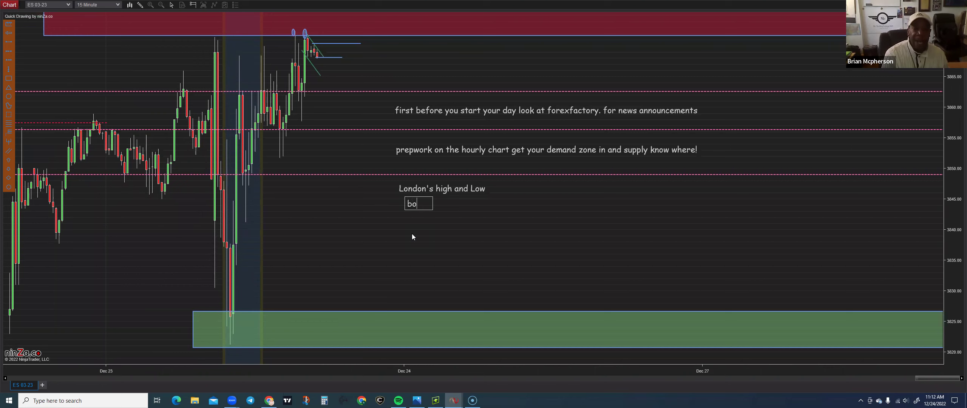
{"action": "type", "text": "box in price"}
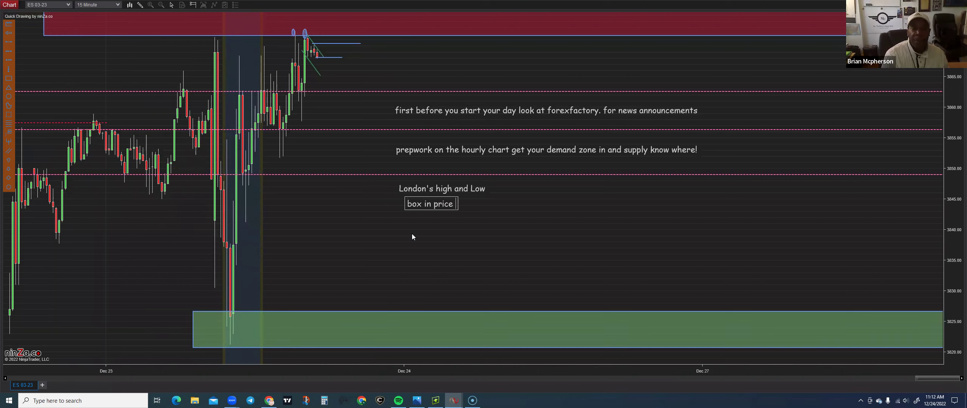
Step: Switch the chart to the 3-minute interval and bring the Dec 23 session's 09:30 to 12:30 region into view
{"action": "left_click", "coordinate": [117, 5]}
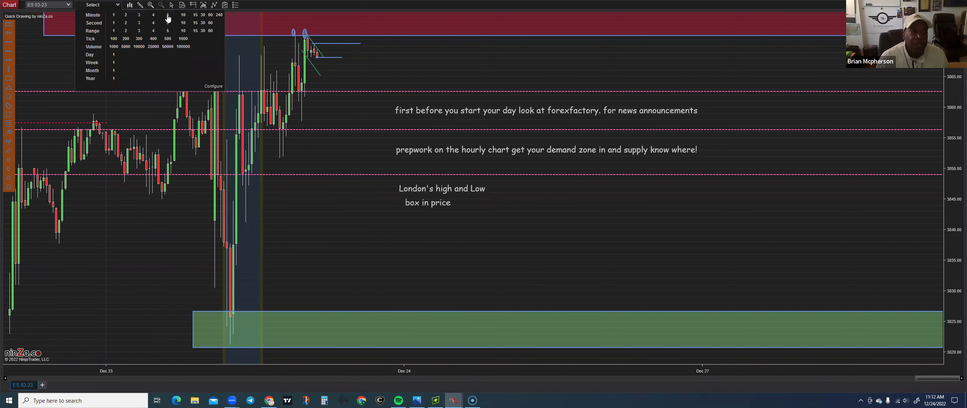
{"action": "left_click", "coordinate": [139, 15]}
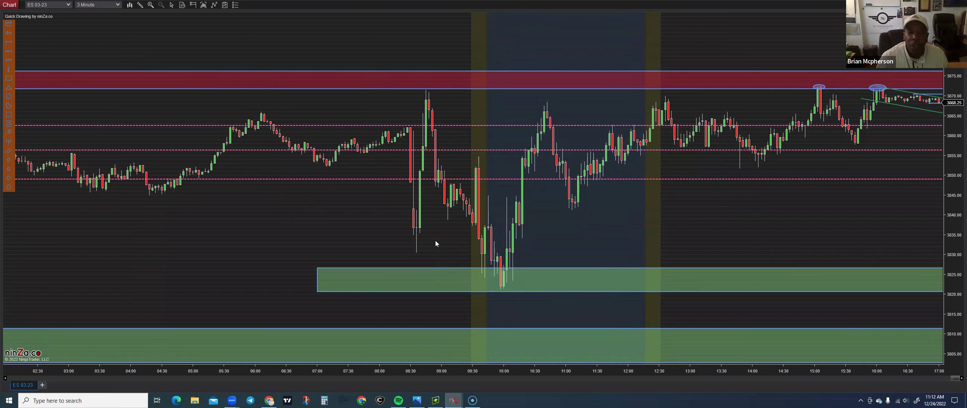
{"action": "left_click_drag", "start_coordinate": [434, 244], "coordinate": [284, 226]}
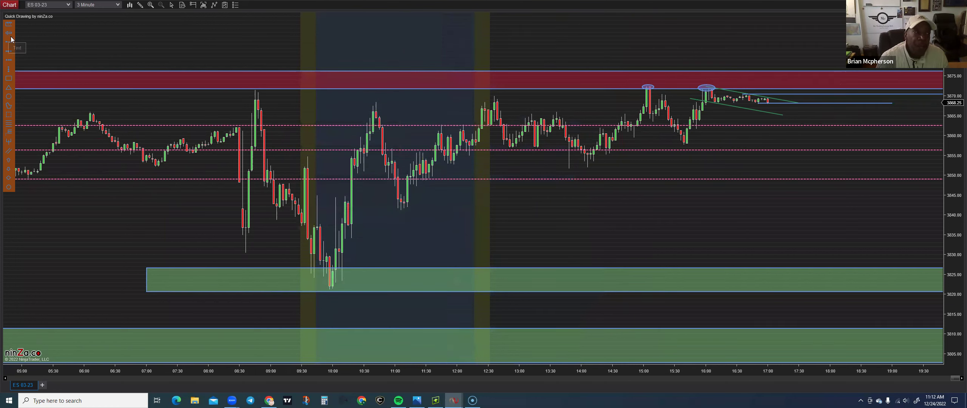
Step: Draw arrow lines at the 10:00 low, including a horizontal one at about 3819 just beneath the upper demand zone
{"action": "right_click", "coordinate": [107, 51]}
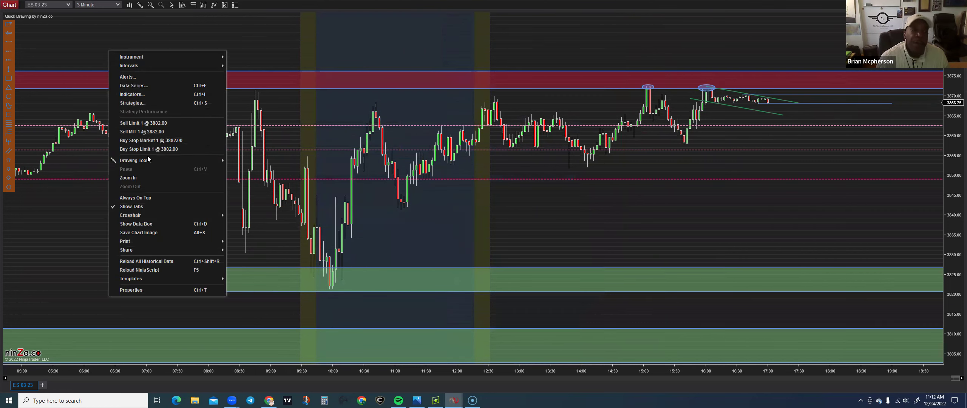
{"action": "mouse_move", "coordinate": [150, 160]}
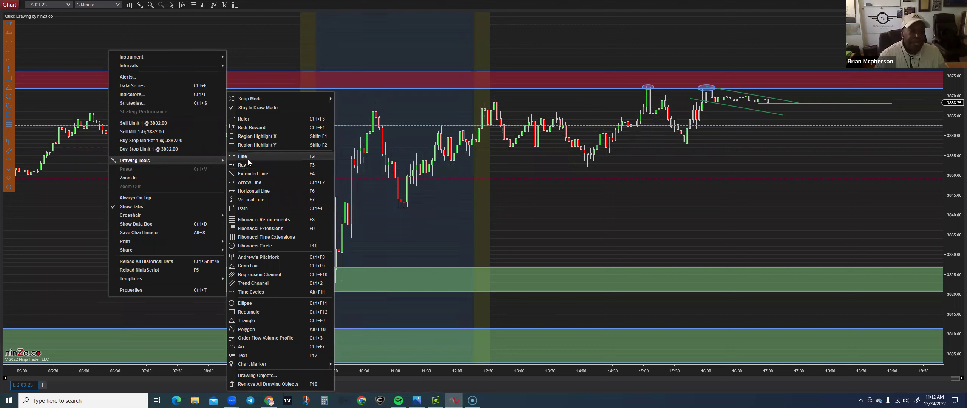
{"action": "left_click", "coordinate": [254, 185]}
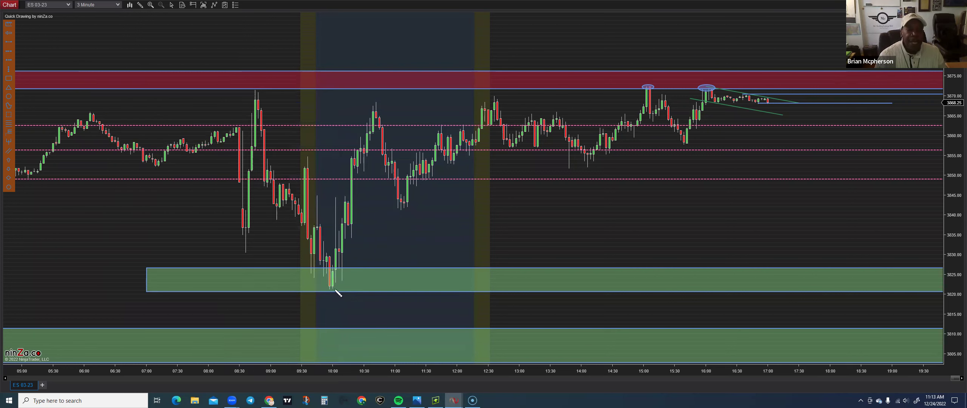
{"action": "left_click", "coordinate": [329, 284]}
{"action": "left_click", "coordinate": [327, 244]}
{"action": "left_click_drag", "start_coordinate": [331, 244], "coordinate": [330, 243]}
{"action": "left_click_drag", "start_coordinate": [341, 260], "coordinate": [342, 270]}
{"action": "left_click_drag", "start_coordinate": [314, 298], "coordinate": [433, 299]}
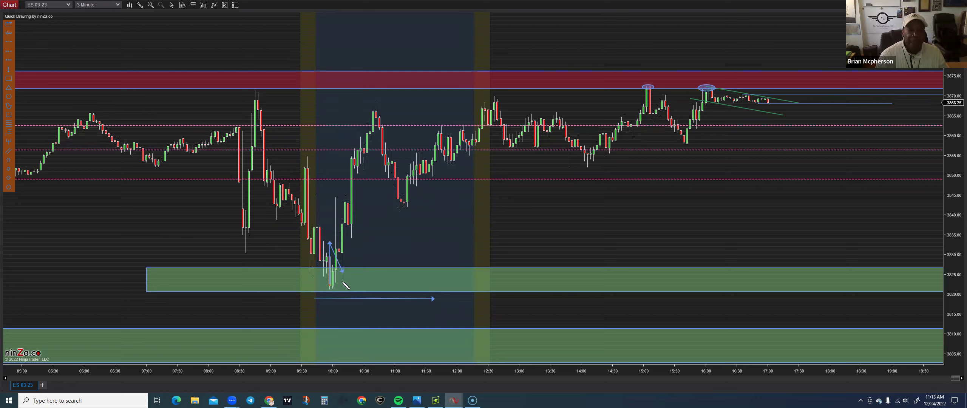
Step: Draw arrows marking the drop into the 10:00 low and its box levels, extending the one at about 3838 out to 13:45
{"action": "left_click", "coordinate": [342, 281]}
{"action": "left_click", "coordinate": [332, 291]}
{"action": "left_click", "coordinate": [311, 178]}
{"action": "left_click", "coordinate": [339, 224]}
{"action": "left_click", "coordinate": [313, 224]}
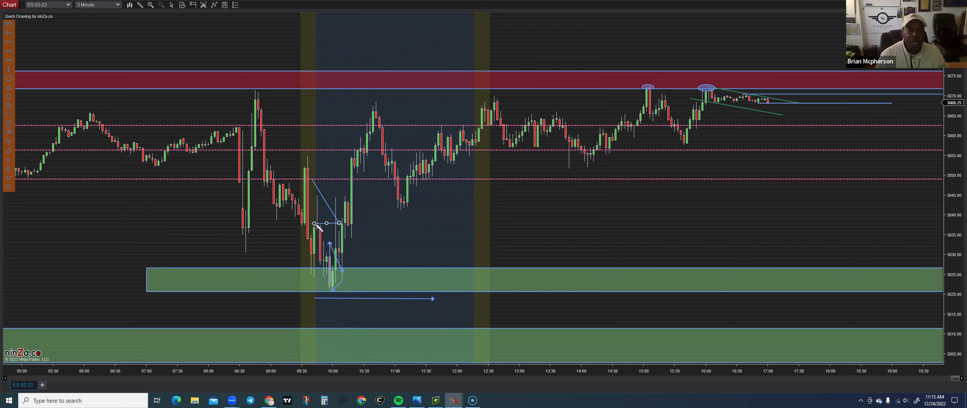
{"action": "left_click", "coordinate": [342, 252]}
{"action": "left_click", "coordinate": [310, 253]}
{"action": "left_click_drag", "start_coordinate": [342, 224], "coordinate": [571, 223]}
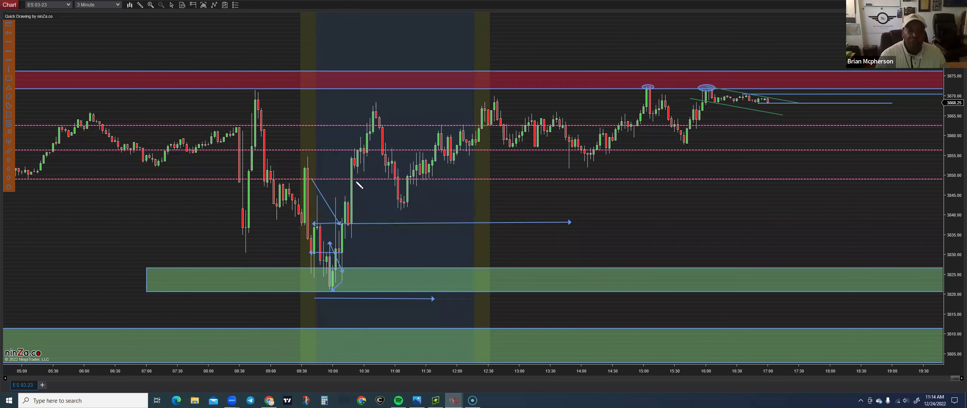
Step: Draw crossing arrows on the tall 10:20 rally candle, plus arrows pointing up and down into the supply zone
{"action": "mouse_move", "coordinate": [345, 171]}
{"action": "left_mouse_down"}
{"action": "mouse_move", "coordinate": [359, 188]}
{"action": "mouse_move", "coordinate": [343, 191]}
{"action": "left_mouse_up"}
{"action": "left_click_drag", "start_coordinate": [373, 40], "coordinate": [370, 74]}
{"action": "left_click_drag", "start_coordinate": [324, 177], "coordinate": [336, 80]}
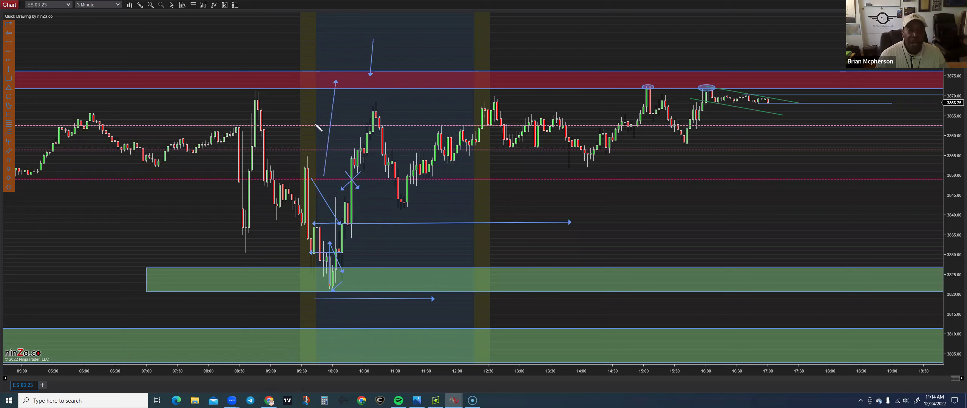
{"action": "left_click_drag", "start_coordinate": [337, 163], "coordinate": [336, 176]}
Step: Delete the upward arrow toward the supply zone and the crossing arrows on the rally candle
{"action": "left_click", "coordinate": [330, 129]}
{"action": "key", "text": "Delete"}
{"action": "left_click", "coordinate": [335, 169]}
{"action": "key", "text": "Delete"}
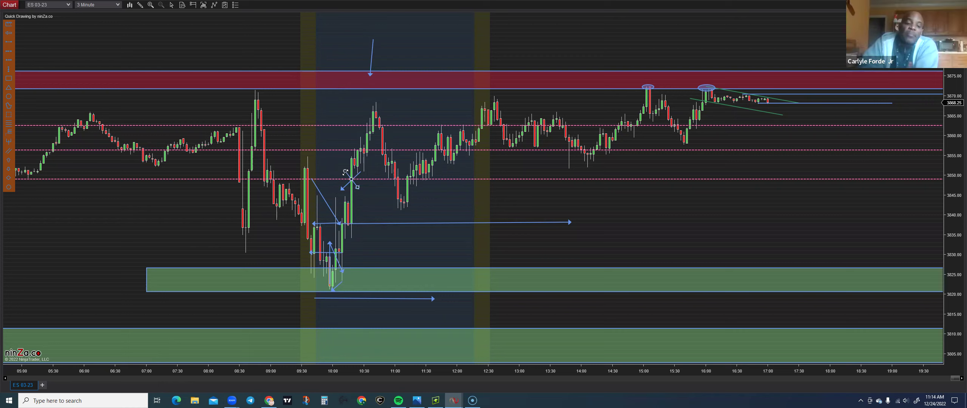
{"action": "left_click", "coordinate": [349, 178]}
{"action": "key", "text": "Delete"}
{"action": "left_click", "coordinate": [355, 178]}
{"action": "key", "text": "Delete"}
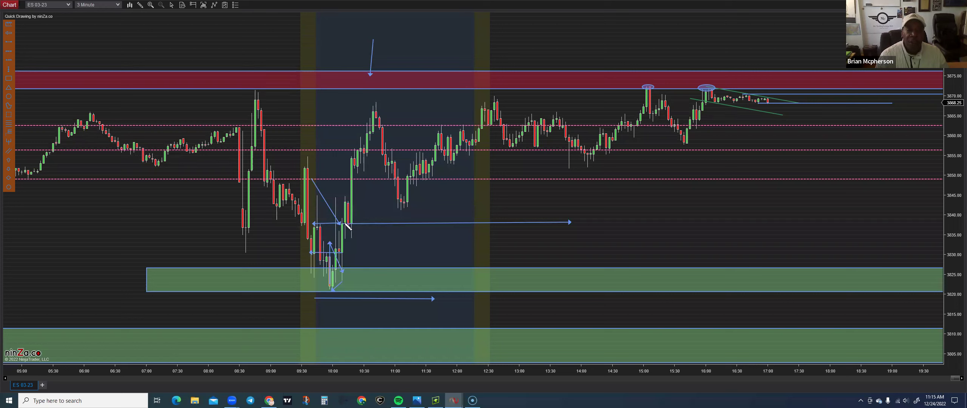
Step: Draw horizontal lines at about 3842 and 3833 beside the 10:10 candles, with arrows at the pullback and rally candles
{"action": "left_click", "coordinate": [341, 240]}
{"action": "left_click", "coordinate": [392, 241]}
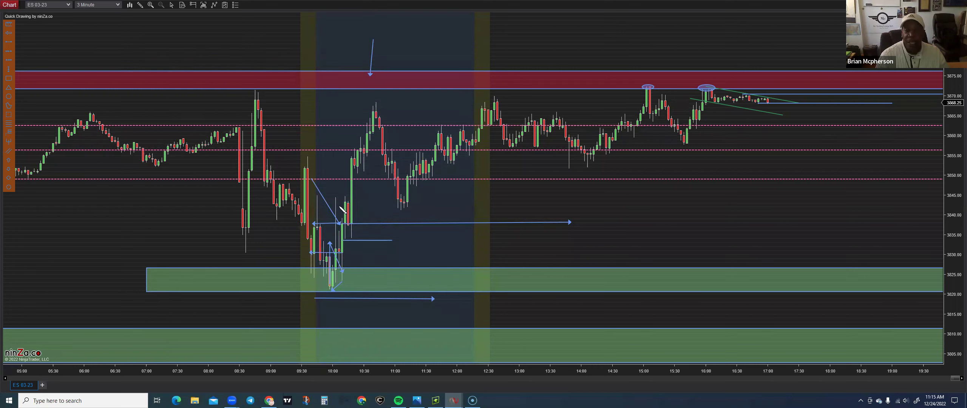
{"action": "left_click_drag", "start_coordinate": [335, 206], "coordinate": [386, 207]}
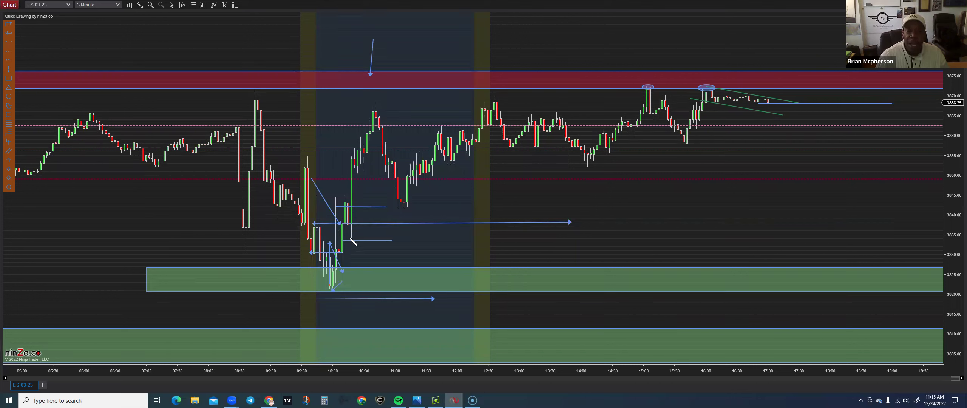
{"action": "left_click_drag", "start_coordinate": [358, 256], "coordinate": [344, 241]}
{"action": "mouse_move", "coordinate": [372, 218]}
{"action": "left_mouse_down"}
{"action": "mouse_move", "coordinate": [355, 221]}
{"action": "mouse_move", "coordinate": [384, 244]}
{"action": "mouse_move", "coordinate": [435, 244]}
{"action": "left_mouse_up"}
{"action": "mouse_move", "coordinate": [358, 170]}
{"action": "left_mouse_down"}
{"action": "mouse_move", "coordinate": [339, 188]}
{"action": "mouse_move", "coordinate": [367, 190]}
{"action": "left_mouse_up"}
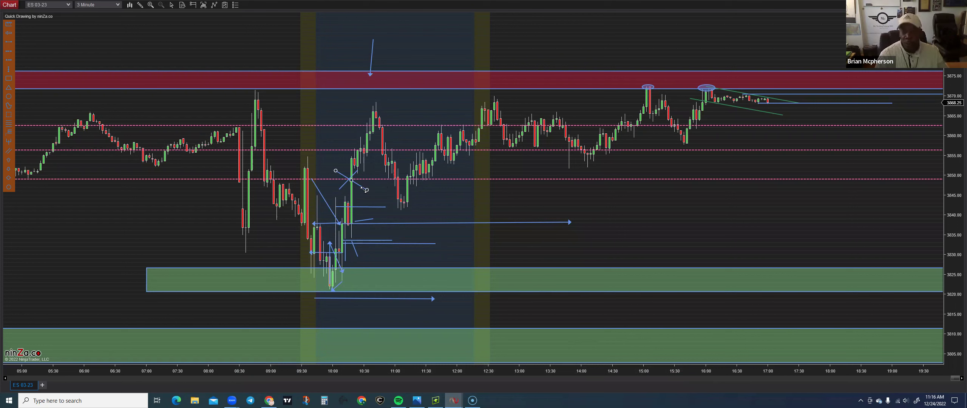
Step: Delete all remaining arrows and short lines around the 10:00 low and above the supply zone
{"action": "key", "text": "Delete"}
{"action": "left_click", "coordinate": [344, 184]}
{"action": "key", "text": "Delete"}
{"action": "left_click", "coordinate": [327, 204]}
{"action": "key", "text": "Delete"}
{"action": "left_click", "coordinate": [366, 208]}
{"action": "key", "text": "Delete"}
{"action": "left_click", "coordinate": [363, 219]}
{"action": "key", "text": "Delete"}
{"action": "left_click", "coordinate": [347, 223]}
{"action": "key", "text": "Delete"}
{"action": "key", "text": "Delete"}
{"action": "left_click", "coordinate": [358, 241]}
{"action": "key", "text": "Delete"}
{"action": "left_click", "coordinate": [352, 243]}
{"action": "key", "text": "Delete"}
{"action": "left_click", "coordinate": [353, 248]}
{"action": "key", "text": "Delete"}
{"action": "left_click", "coordinate": [344, 250]}
{"action": "key", "text": "Delete"}
{"action": "left_click", "coordinate": [331, 253]}
{"action": "key", "text": "Delete"}
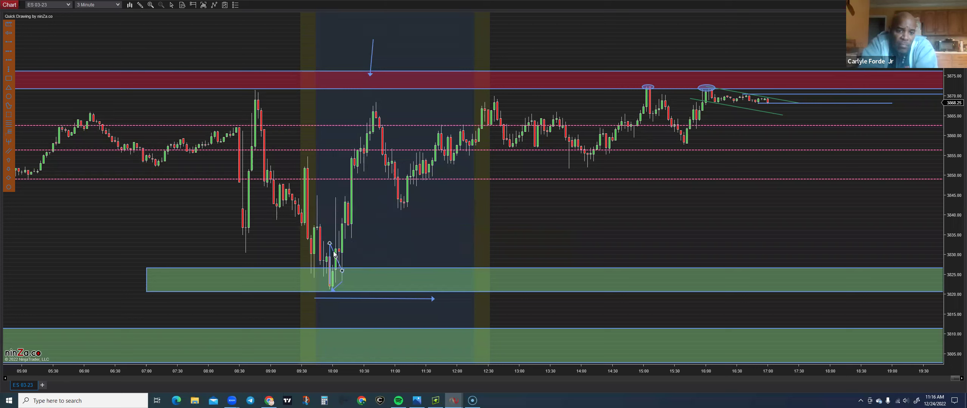
{"action": "left_click", "coordinate": [336, 257]}
{"action": "key", "text": "Delete"}
{"action": "left_click", "coordinate": [330, 260]}
{"action": "key", "text": "Delete"}
{"action": "left_click", "coordinate": [336, 286]}
{"action": "key", "text": "Delete"}
{"action": "left_click", "coordinate": [369, 299]}
{"action": "key", "text": "Delete"}
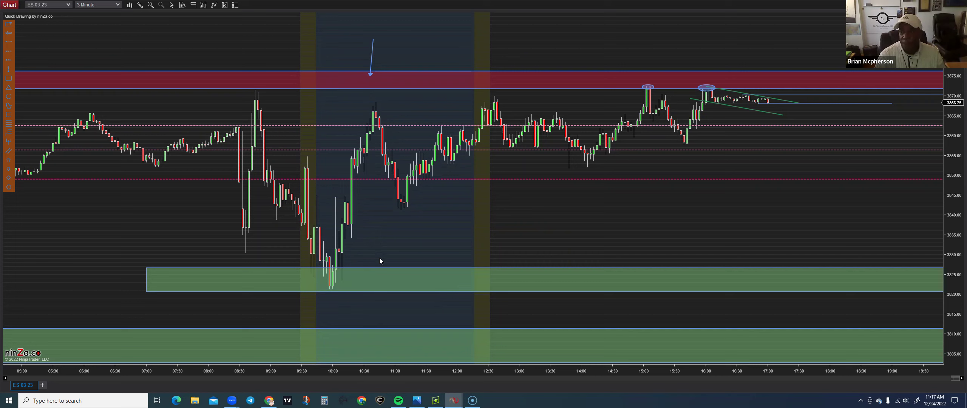
{"action": "left_click", "coordinate": [372, 60]}
{"action": "key", "text": "Delete"}
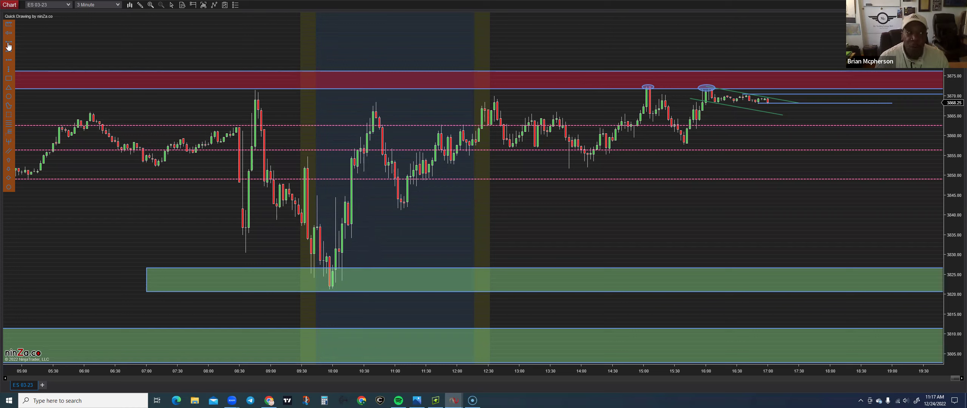
{"action": "left_click", "coordinate": [342, 267]}
{"action": "left_click", "coordinate": [370, 179]}
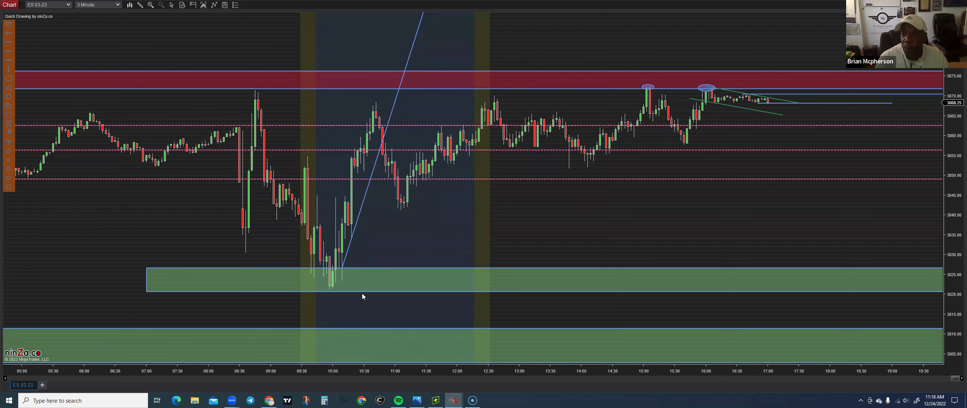
{"action": "left_click", "coordinate": [358, 217]}
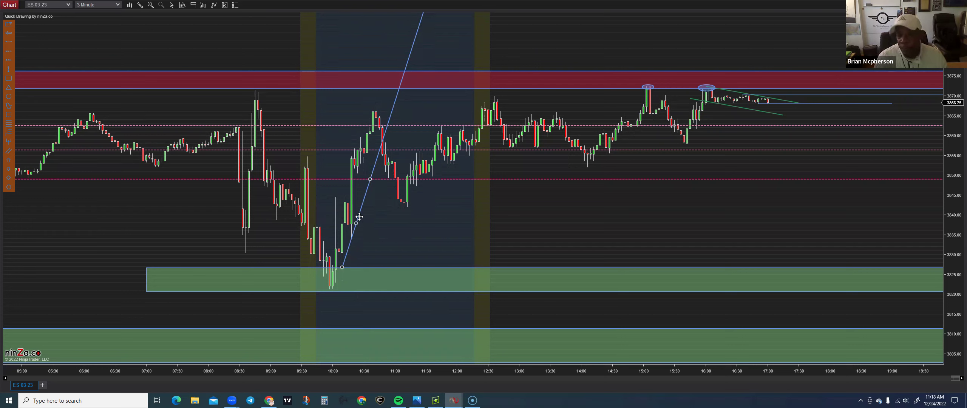
{"action": "key", "text": "Delete"}
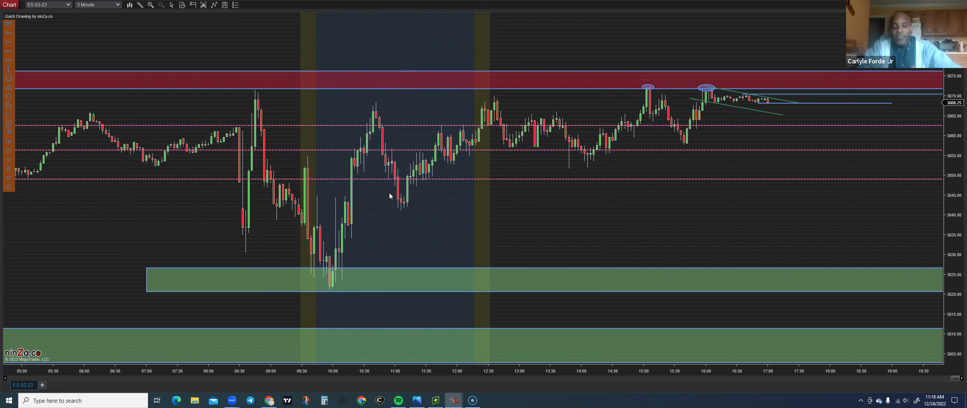
Step: Go back to the previous day's session on the 3-minute chart and remove all drawing objects
{"action": "left_click_drag", "start_coordinate": [431, 218], "coordinate": [319, 231]}
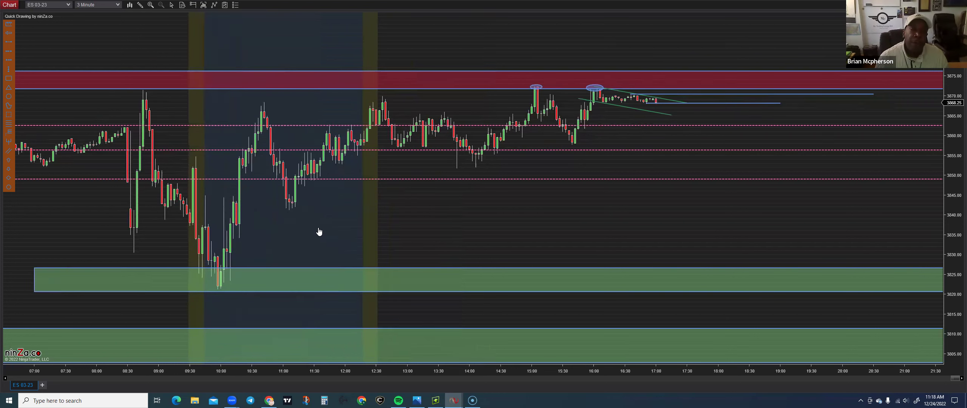
{"action": "scroll", "coordinate": [371, 220], "scroll_direction": "up", "scroll_amount": 5}
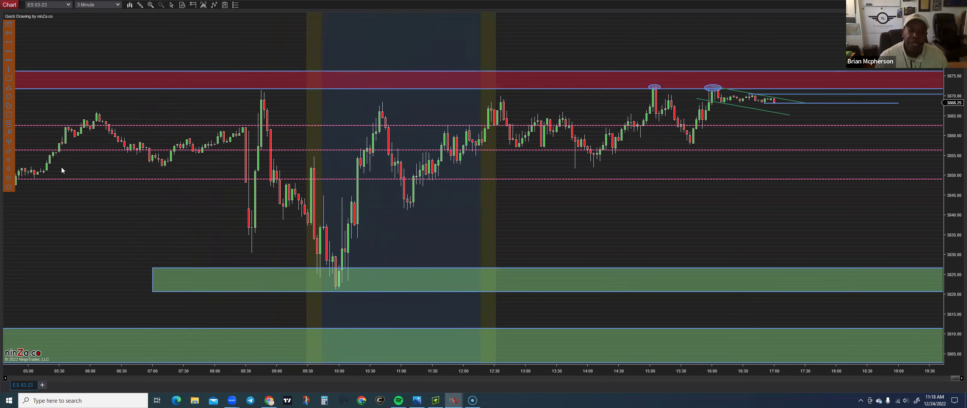
{"action": "scroll", "coordinate": [155, 259], "scroll_direction": "up", "scroll_amount": 20}
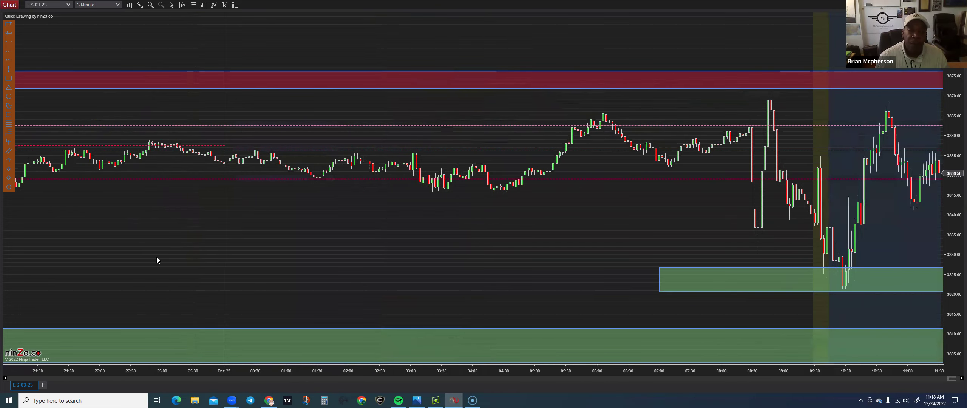
{"action": "scroll", "coordinate": [127, 217], "scroll_direction": "up", "scroll_amount": 8}
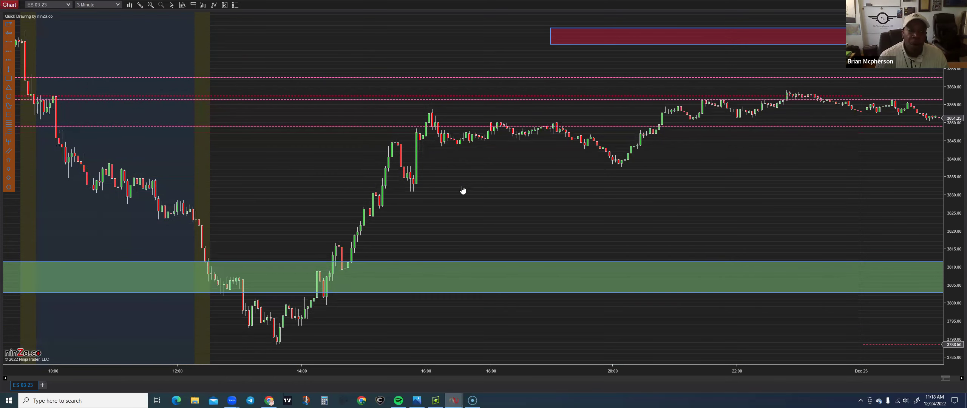
{"action": "scroll", "coordinate": [490, 192], "scroll_direction": "up", "scroll_amount": 11}
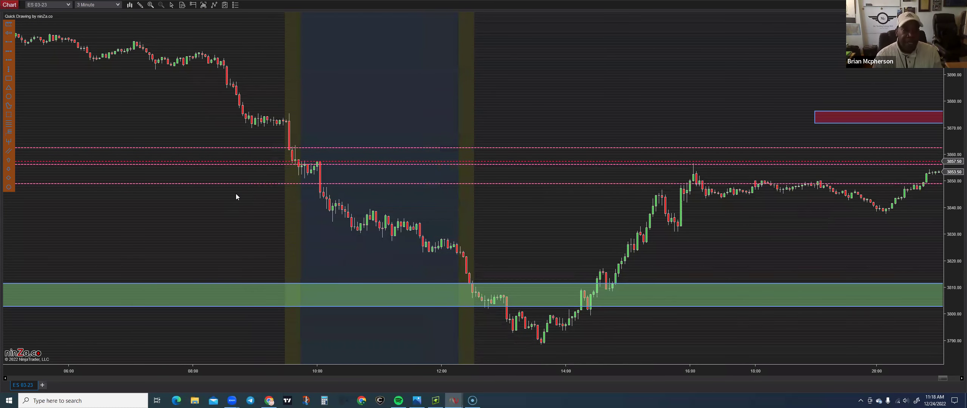
{"action": "key", "text": "ctrl+Delete"}
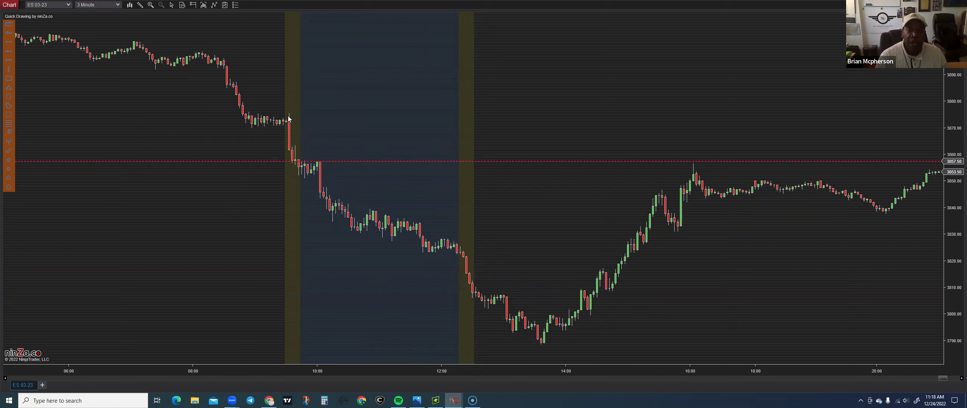
Step: Place a horizontal line at about 3876 on the high of the previous day's 09:30 opening candle
{"action": "left_click", "coordinate": [8, 55]}
{"action": "left_click_drag", "start_coordinate": [289, 112], "coordinate": [215, 212]}
{"action": "key", "text": "Delete"}
{"action": "left_click", "coordinate": [299, 110]}
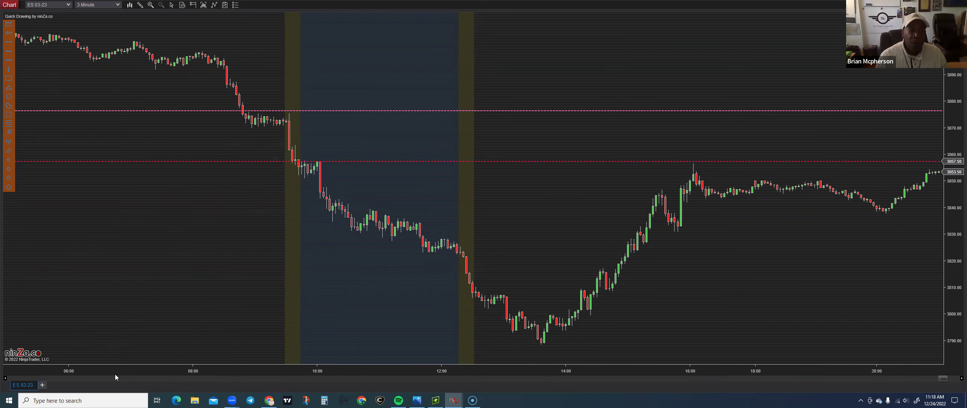
Step: Place a horizontal line at about 3832 on the low inside the shaded Dec 20 session and return to the Dec 22 session
{"action": "left_click_drag", "start_coordinate": [134, 371], "coordinate": [272, 374]}
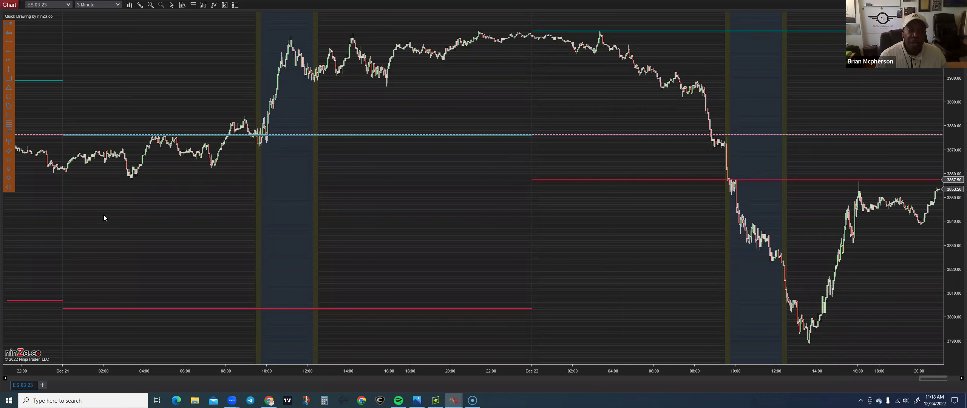
{"action": "left_click_drag", "start_coordinate": [134, 371], "coordinate": [166, 372]}
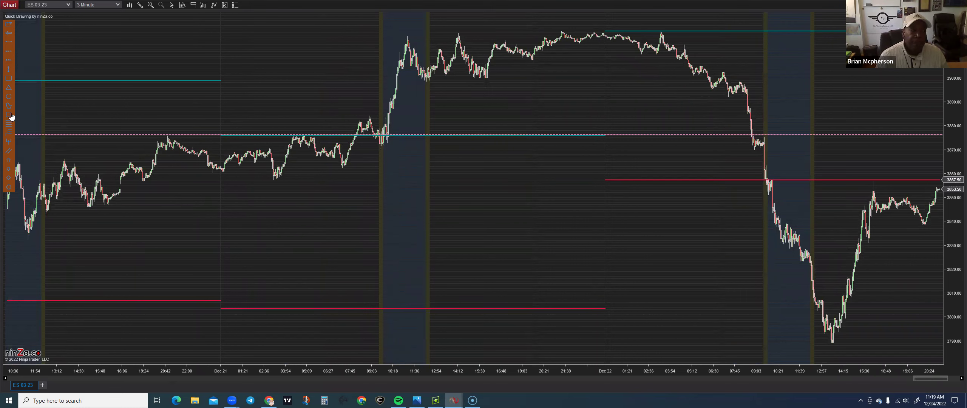
{"action": "left_click", "coordinate": [28, 241]}
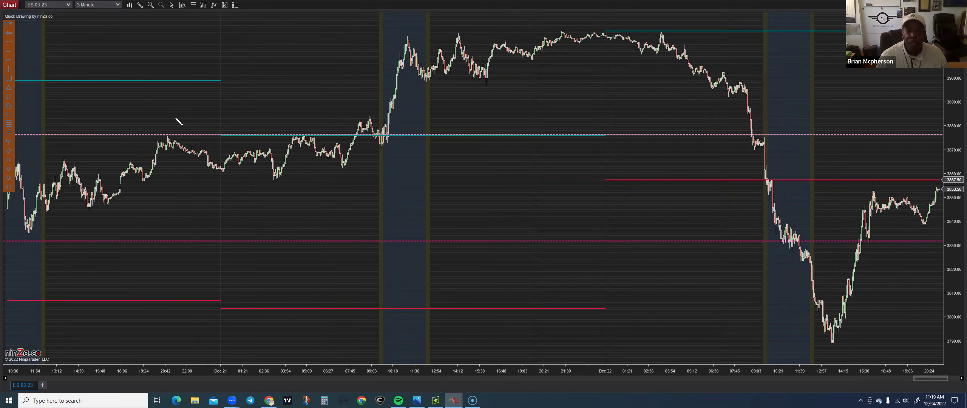
{"action": "scroll", "coordinate": [651, 358], "scroll_direction": "up", "scroll_amount": 10}
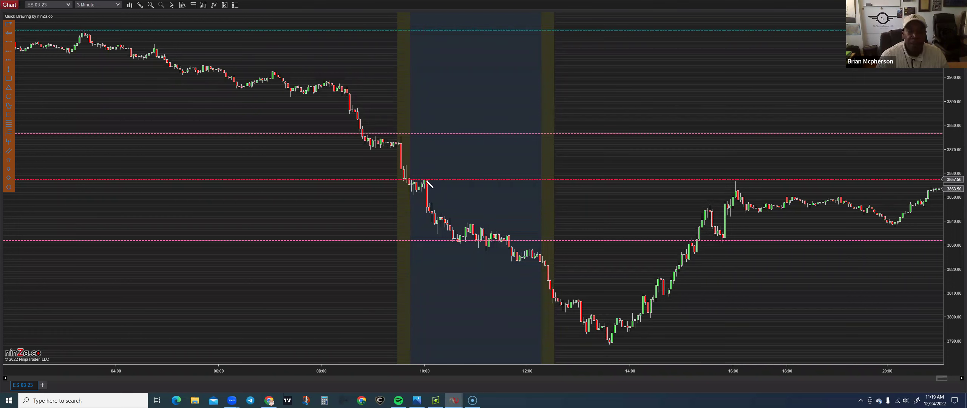
{"action": "left_click", "coordinate": [459, 195]}
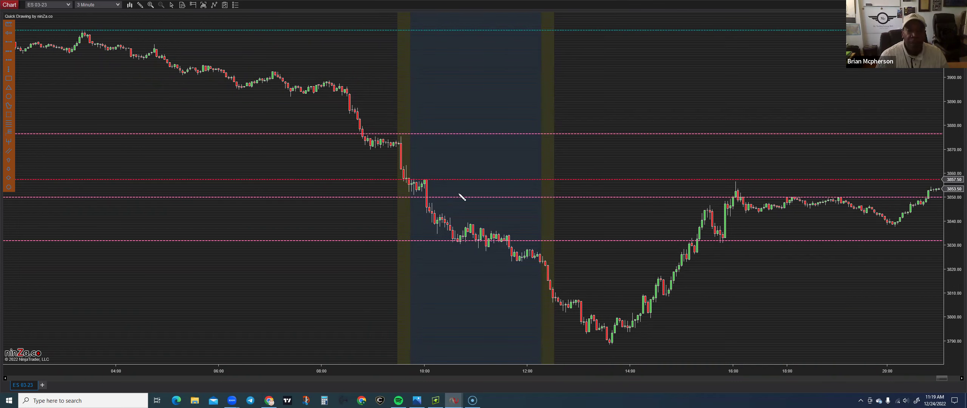
{"action": "left_click", "coordinate": [275, 196]}
{"action": "key", "text": "Delete"}
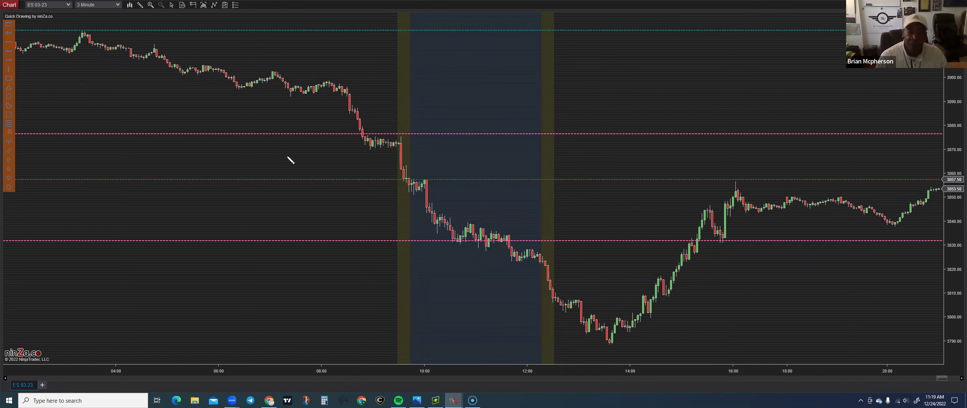
Step: Draw a line at about 3850 below the pre-10:00 candles and a short one at about 3859 above the 10:00 high
{"action": "left_click", "coordinate": [388, 196]}
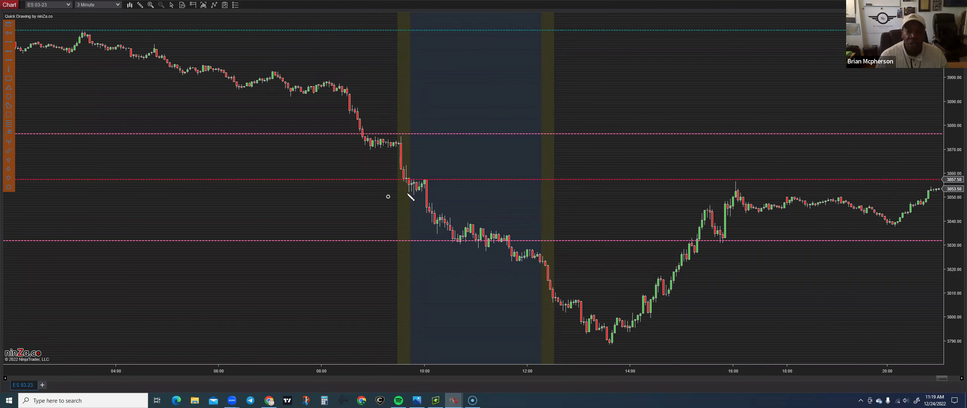
{"action": "left_click", "coordinate": [534, 199]}
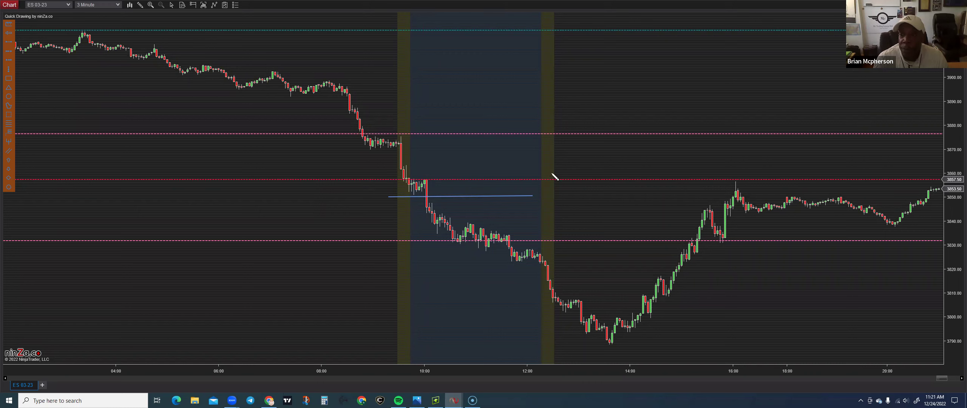
{"action": "left_click", "coordinate": [419, 175]}
{"action": "left_click", "coordinate": [468, 175]}
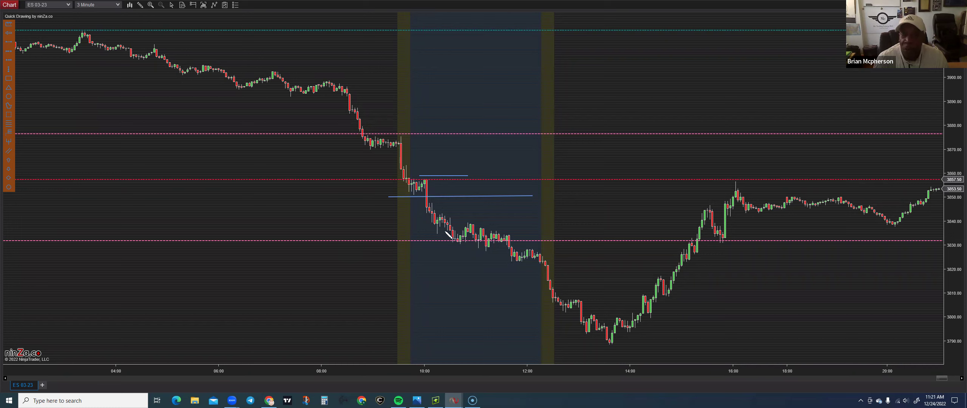
{"action": "double_click", "coordinate": [431, 179]}
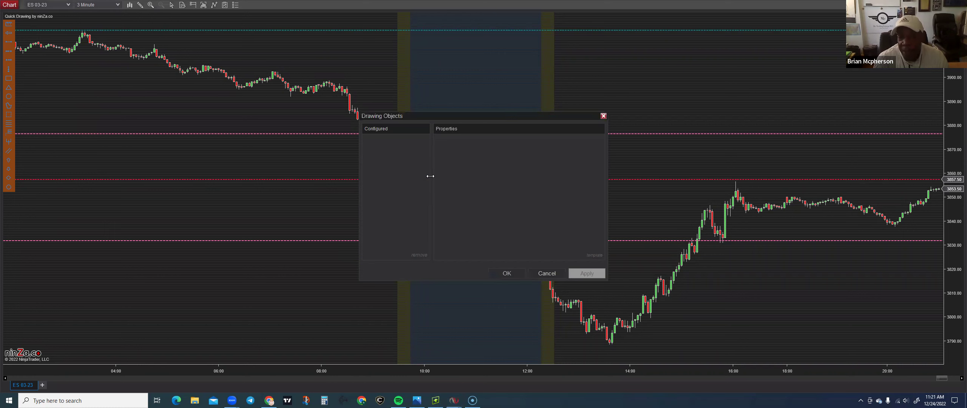
{"action": "left_click", "coordinate": [546, 273]}
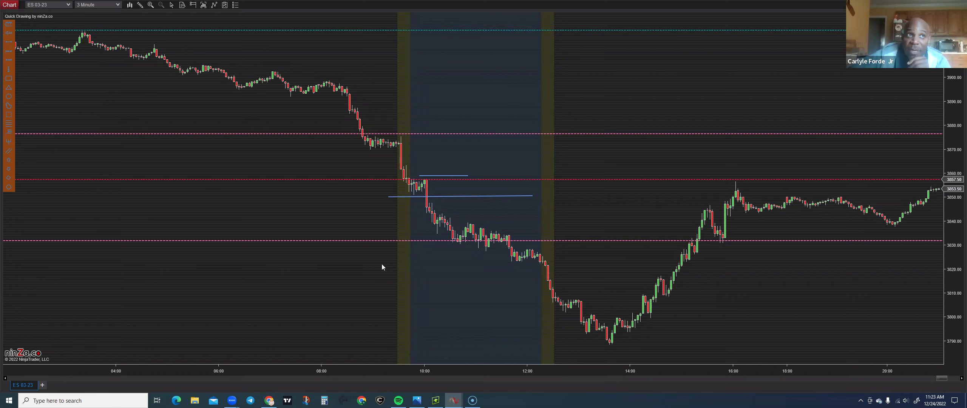
Step: Switch to "todays presentation" in Google Slides, insert a new slide after "Not going to Bore you with stories" and open its title for editing
{"action": "left_click", "coordinate": [269, 401]}
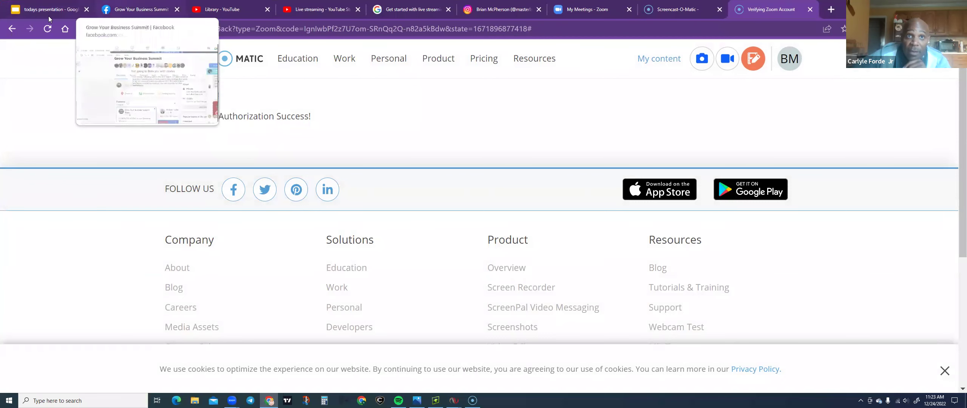
{"action": "left_click", "coordinate": [77, 9]}
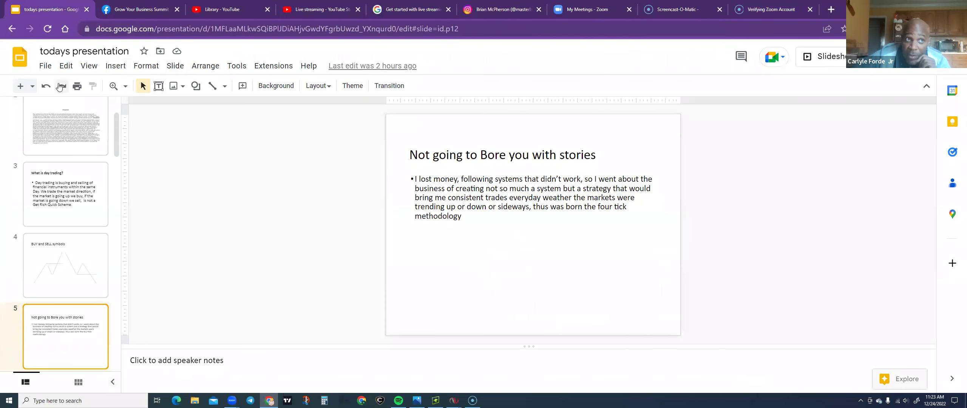
{"action": "left_click", "coordinate": [47, 71]}
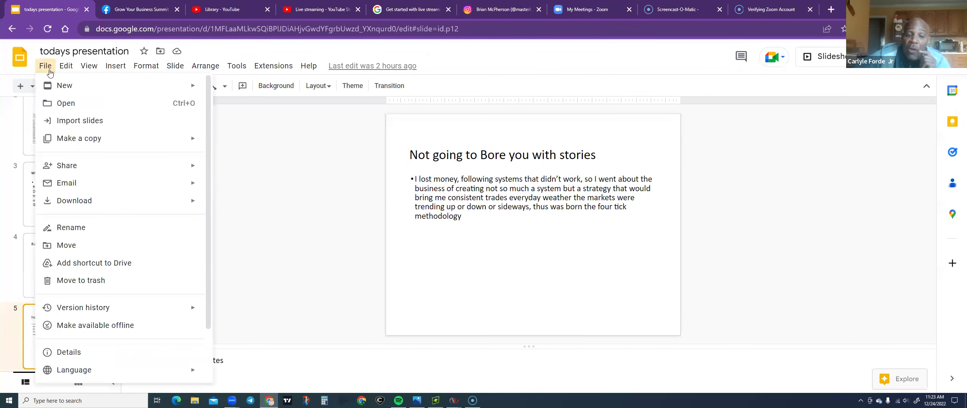
{"action": "left_click", "coordinate": [276, 151]}
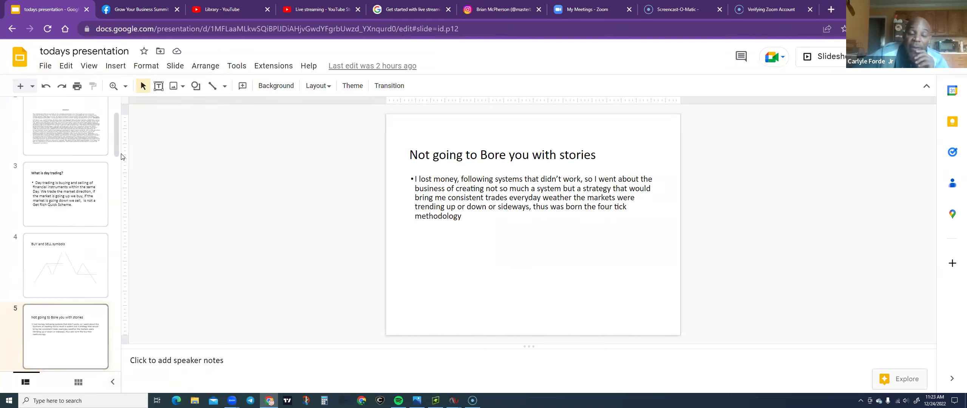
{"action": "right_click", "coordinate": [78, 316]}
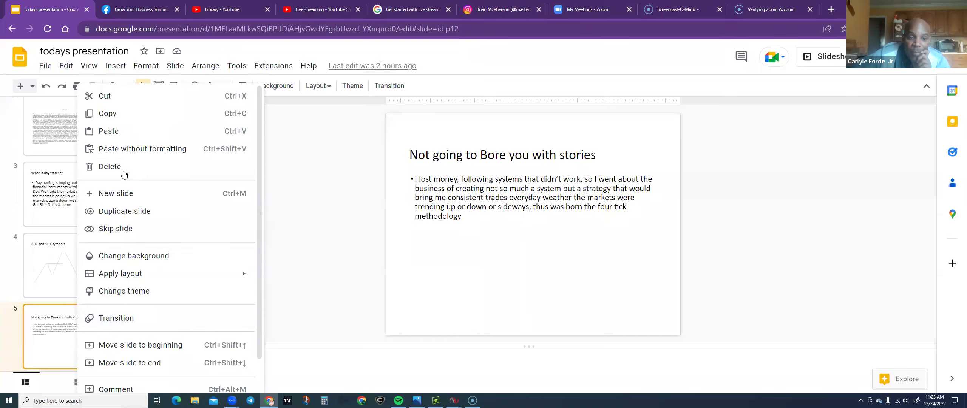
{"action": "left_click", "coordinate": [125, 193]}
{"action": "left_click", "coordinate": [425, 164]}
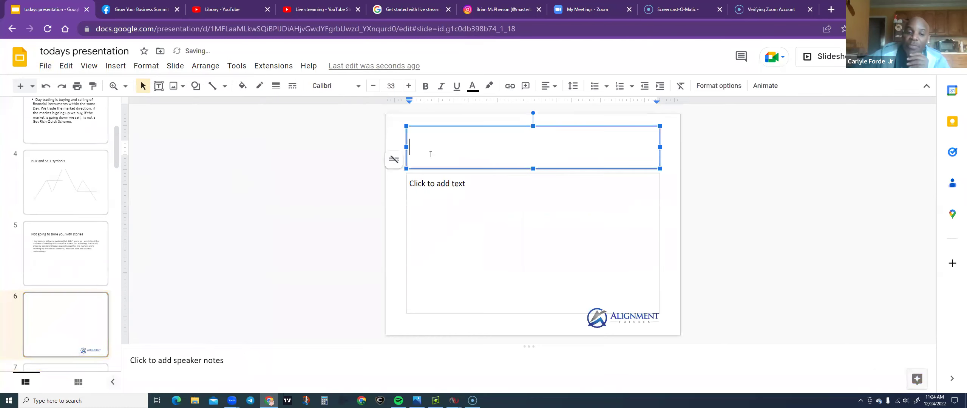